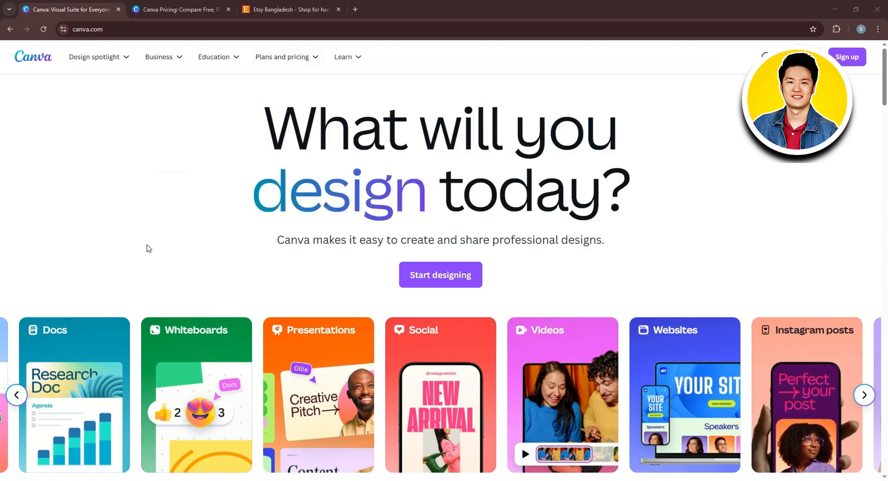
# - Go to the Canva pricing page and compare the Free, Pro and Teams plans with monthly billing
pyautogui.moveTo(303, 57)
pyautogui.click(191, 9)
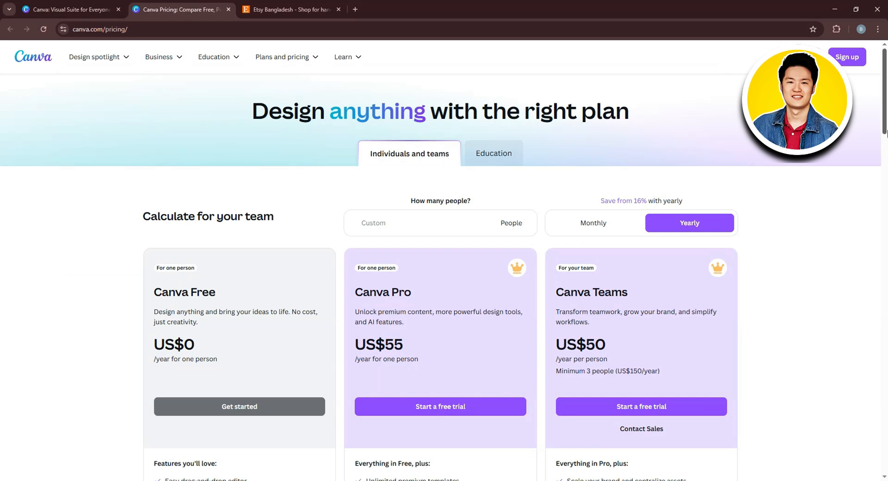
pyautogui.scroll(-2, 886, 133)
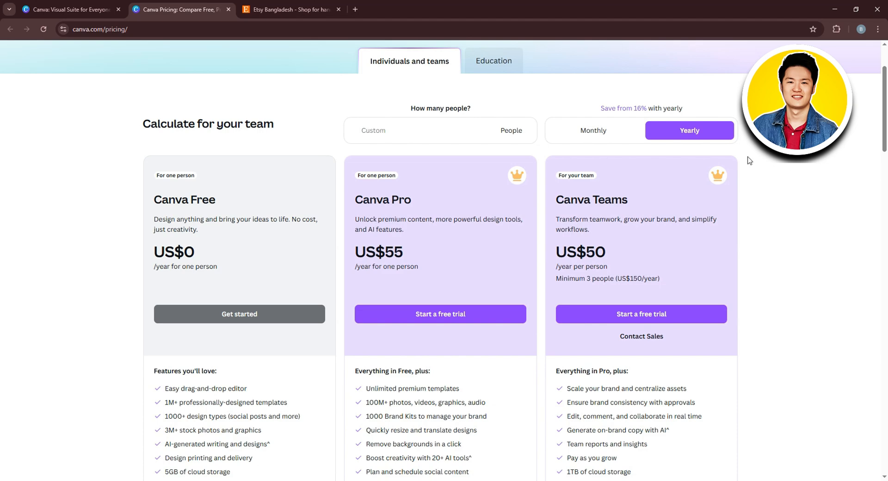
pyautogui.click(594, 136)
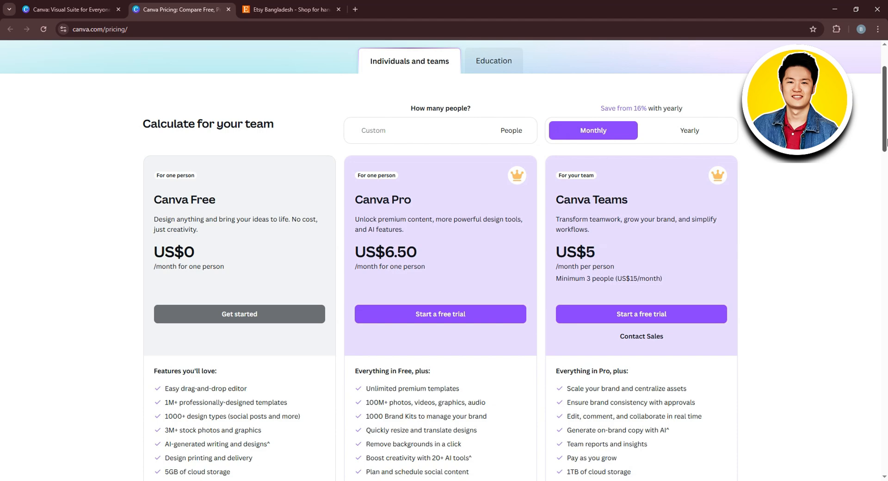
pyautogui.scroll(2, 752, 151)
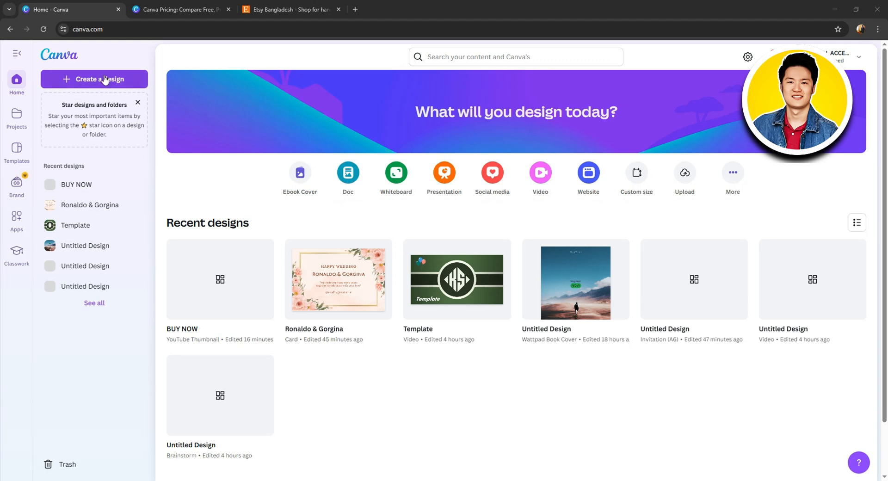
# - Create a new blank design in the Pinterest Pin (9:16) format, finding it by searching for "Pinter"
pyautogui.click(103, 80)
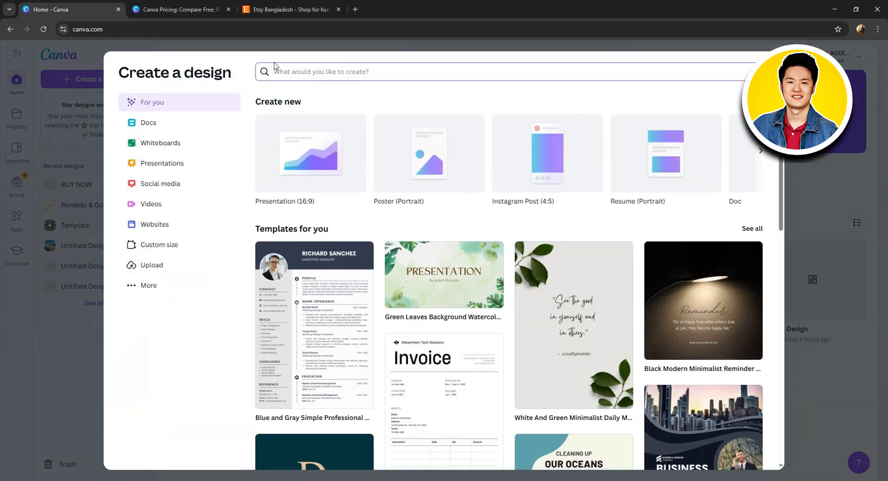
pyautogui.write('Pinter')
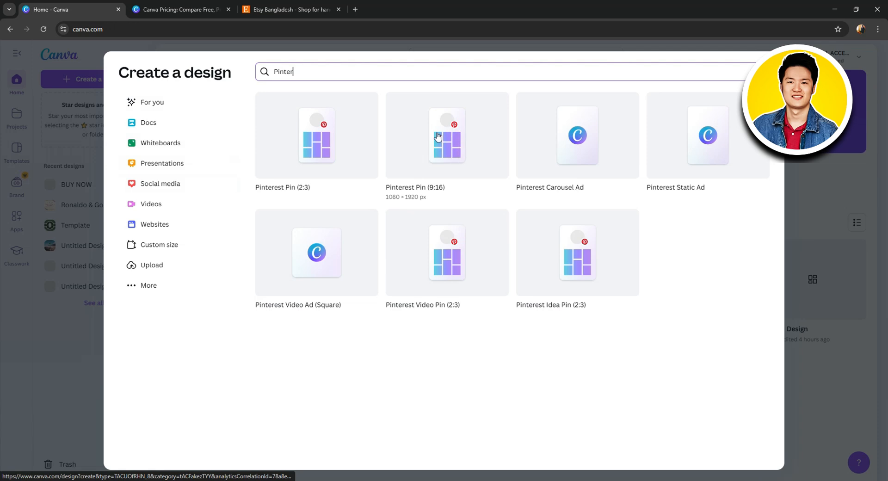
pyautogui.click(449, 150)
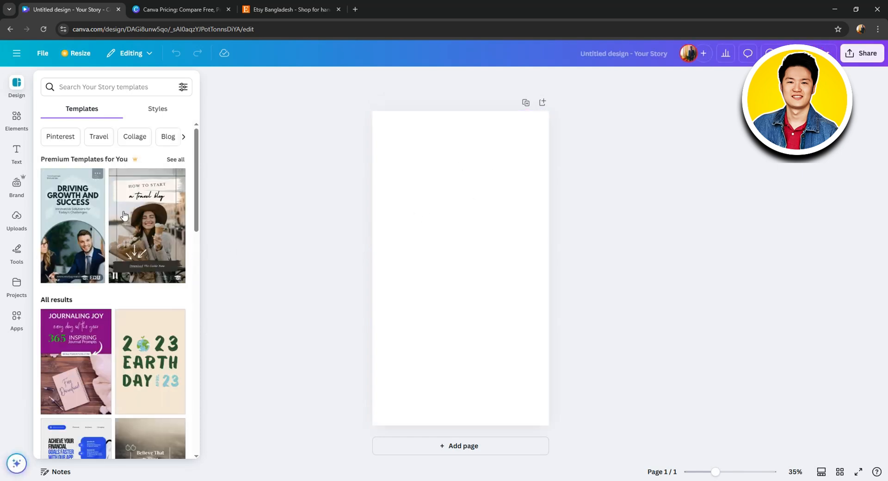
# - Apply the pink floral "Love nature as Yourself" Pinterest template to the blank page
pyautogui.scroll(-2, 129, 232)
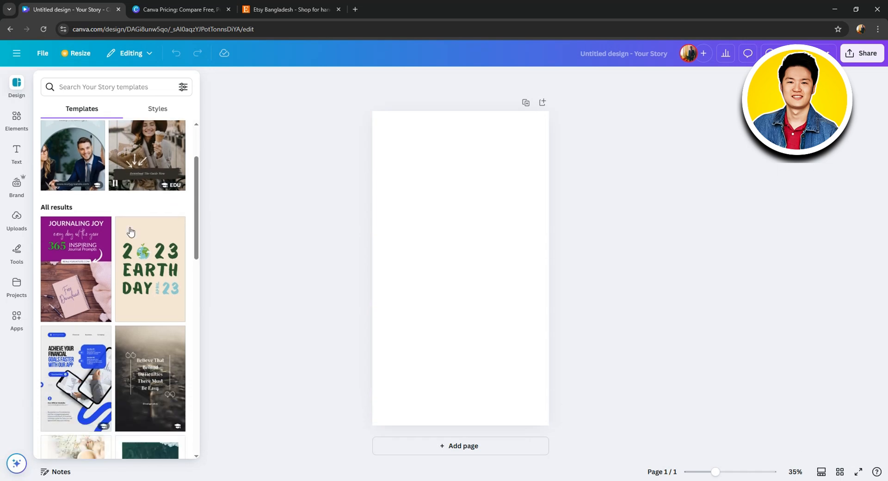
pyautogui.scroll(-4, 138, 310)
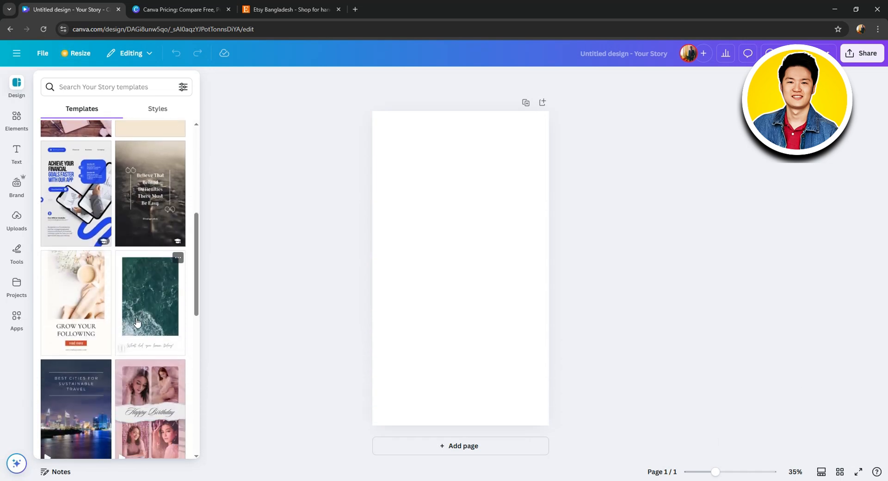
pyautogui.scroll(-4, 134, 319)
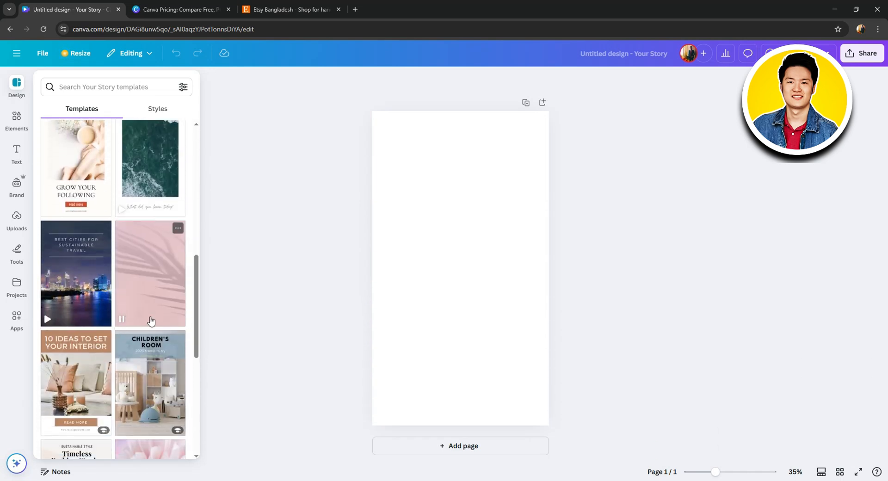
pyautogui.scroll(-1, 148, 325)
pyautogui.scroll(-1, 142, 323)
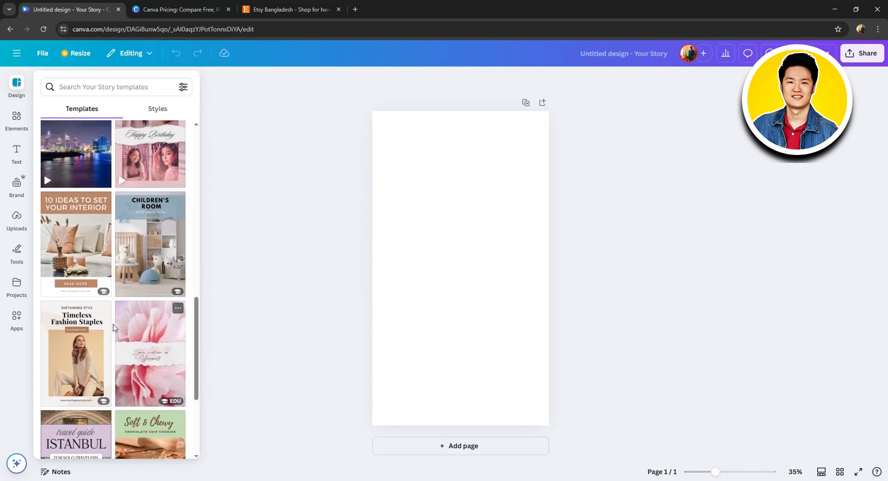
pyautogui.click(172, 339)
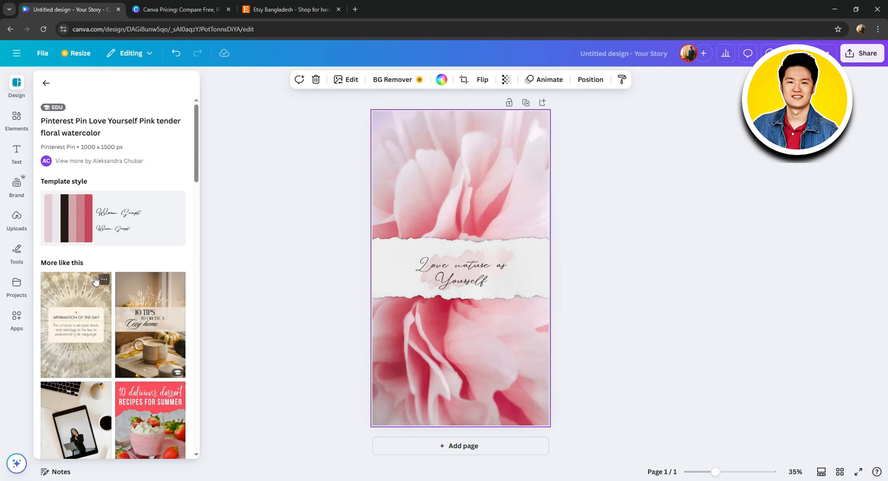
# - Browse the templates similar to the applied one and the library of shapes, graphics, stickers and photos
pyautogui.scroll(-1, 96, 280)
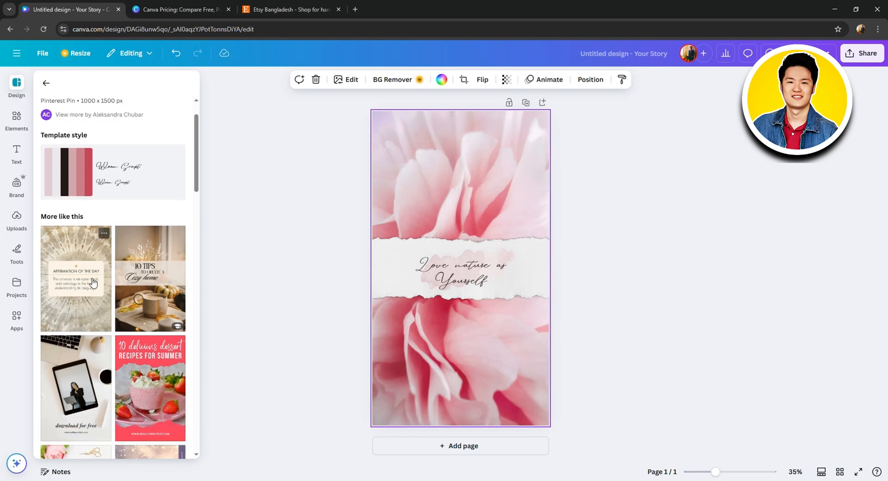
pyautogui.click(14, 93)
pyautogui.scroll(-3, 120, 231)
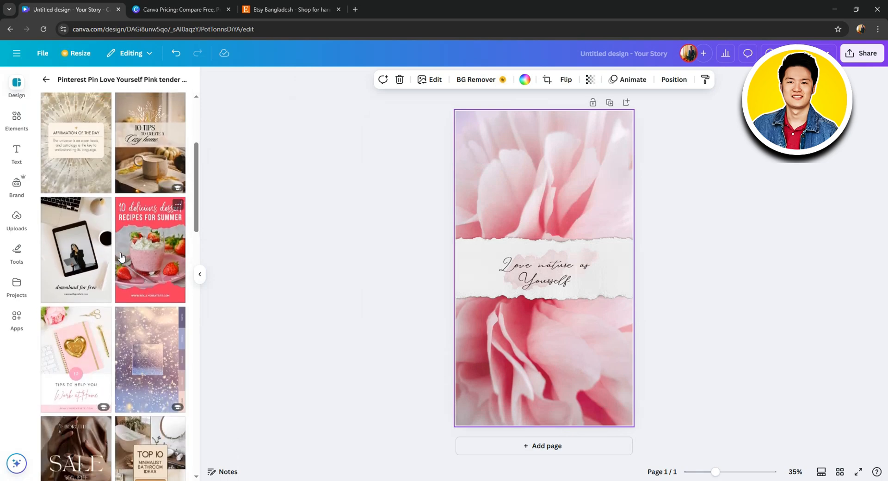
pyautogui.scroll(4, 122, 257)
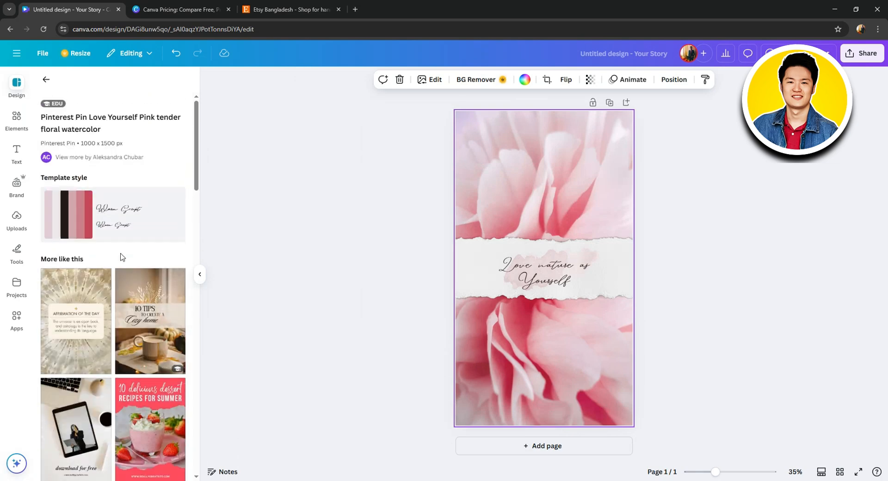
pyautogui.click(16, 118)
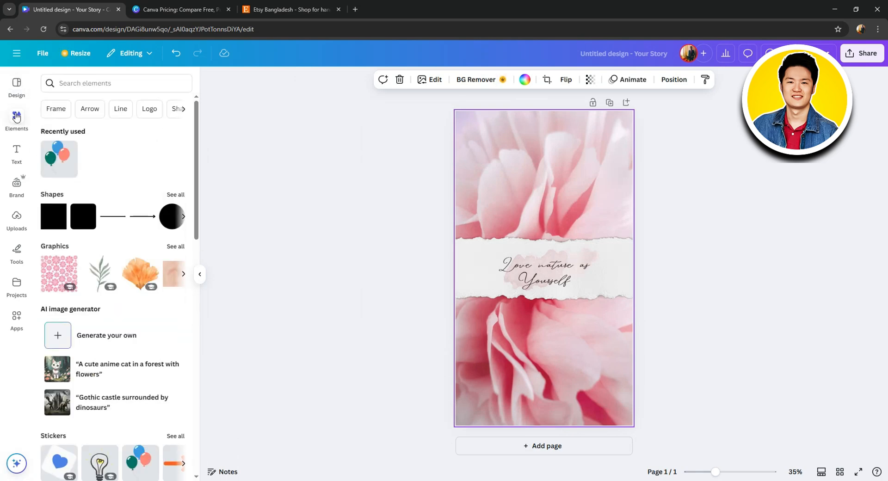
pyautogui.scroll(-4, 121, 178)
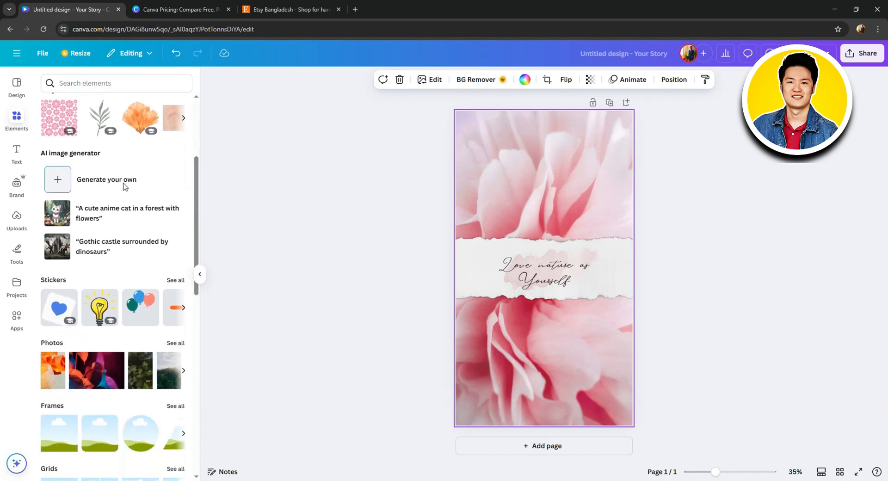
pyautogui.scroll(4, 124, 187)
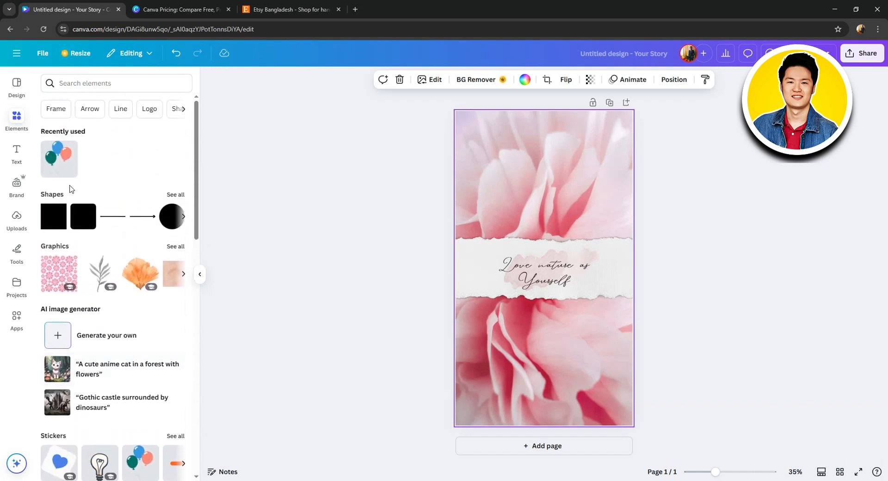
# - Look through the text styles, brand kit, uploads, drawing tools, projects and apps available for the design
pyautogui.click(17, 151)
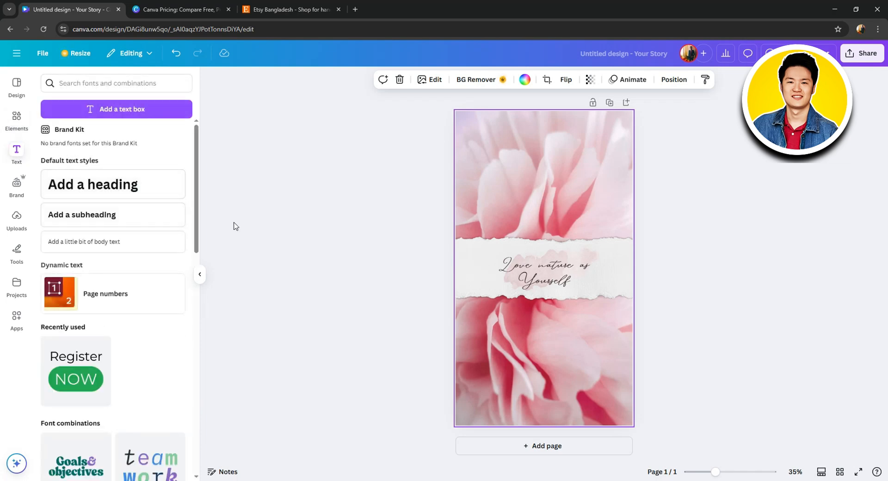
pyautogui.scroll(-8, 133, 173)
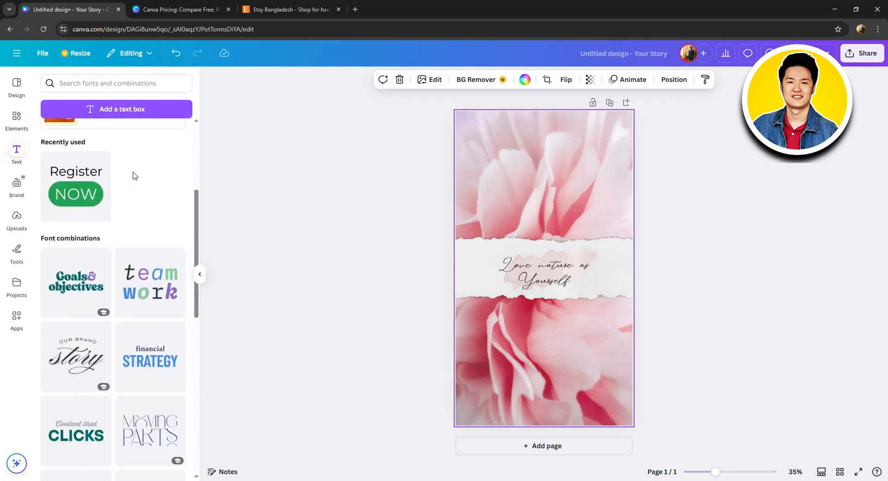
pyautogui.scroll(8, 133, 176)
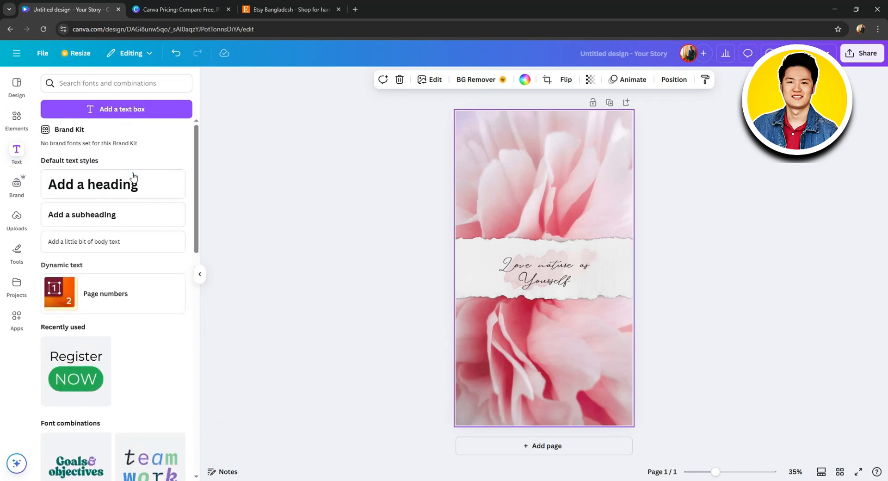
pyautogui.click(15, 185)
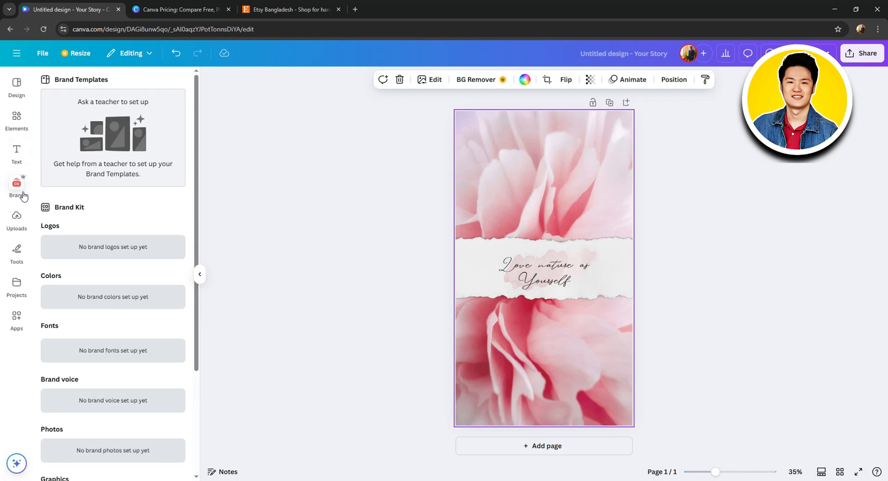
pyautogui.click(15, 217)
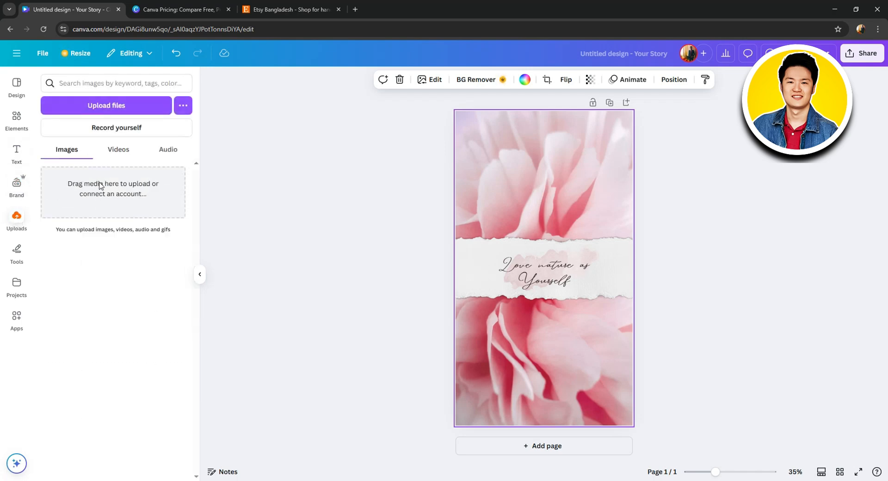
pyautogui.click(18, 252)
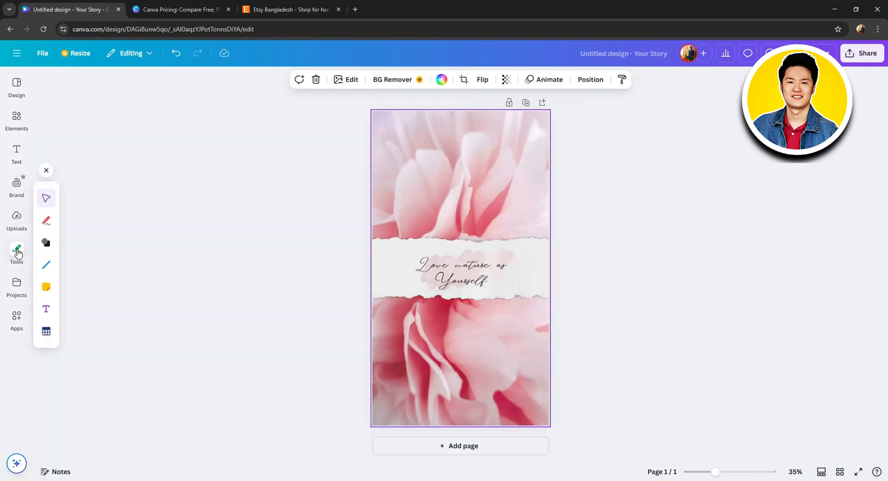
pyautogui.click(16, 282)
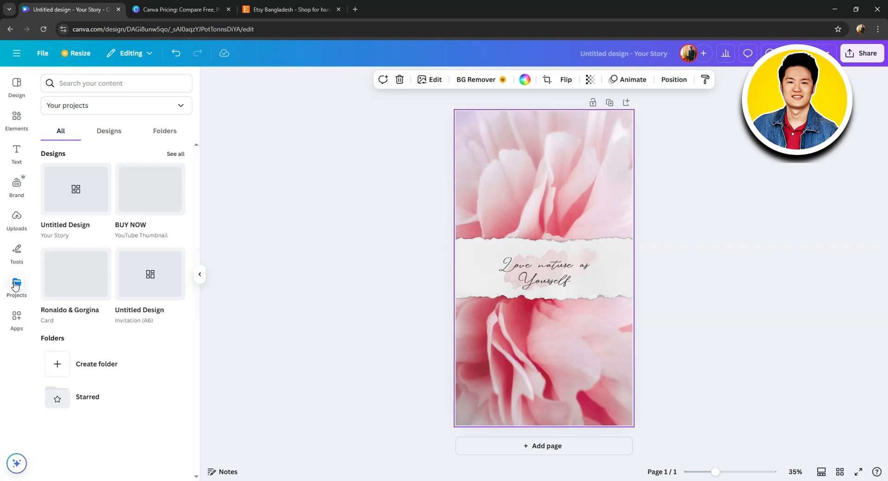
pyautogui.click(18, 319)
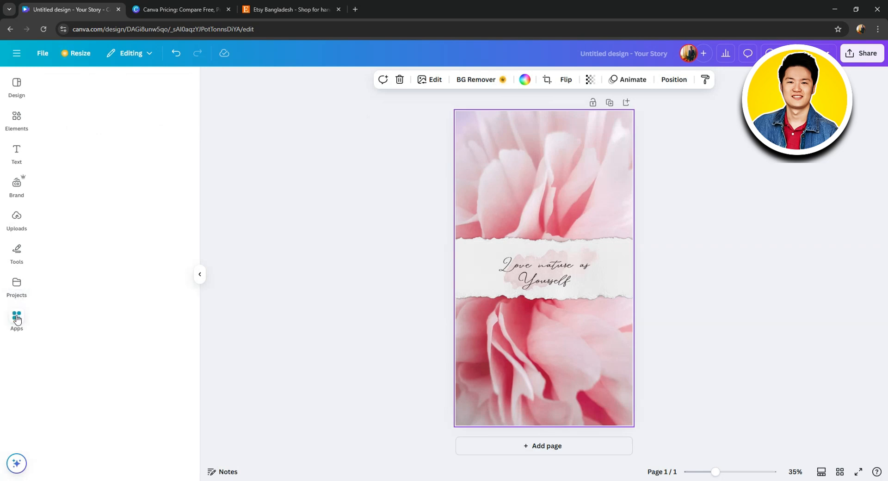
pyautogui.click(237, 248)
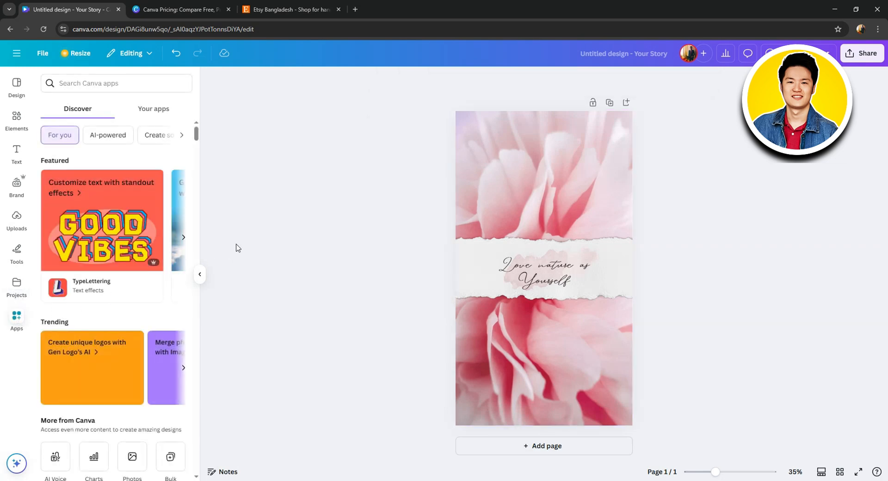
pyautogui.click(200, 275)
# - Browse the fonts for the "Love nature as Yourself" text and increase its font size to 123
pyautogui.click(401, 186)
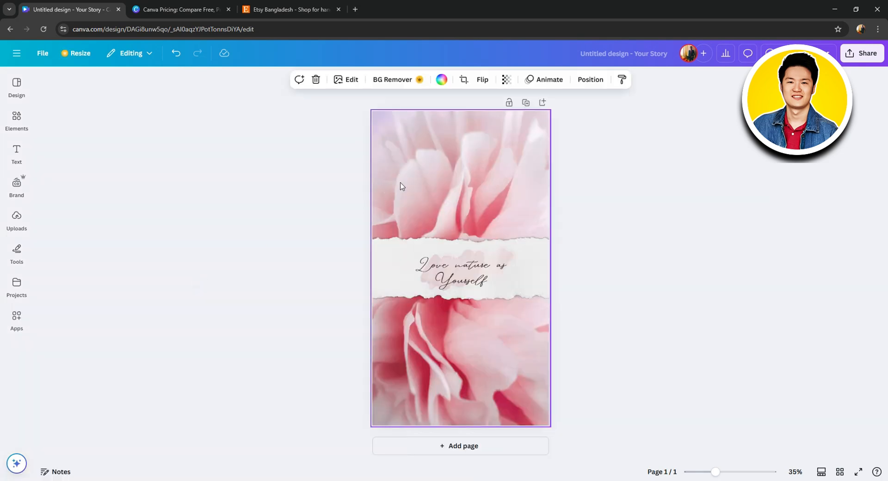
pyautogui.click(453, 268)
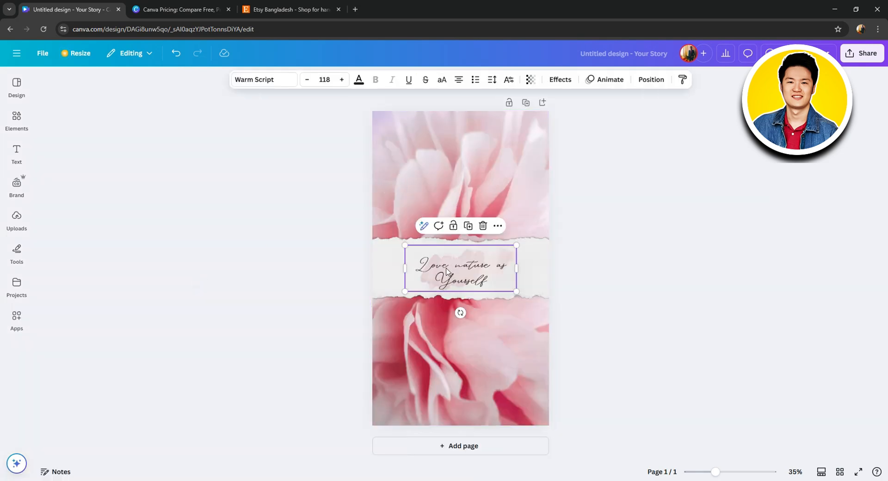
pyautogui.click(284, 81)
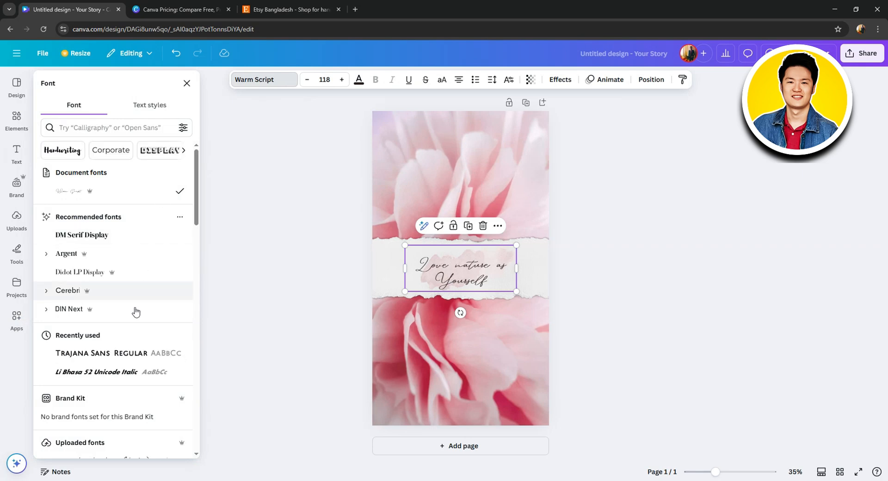
pyautogui.scroll(-3, 137, 390)
pyautogui.click(342, 79)
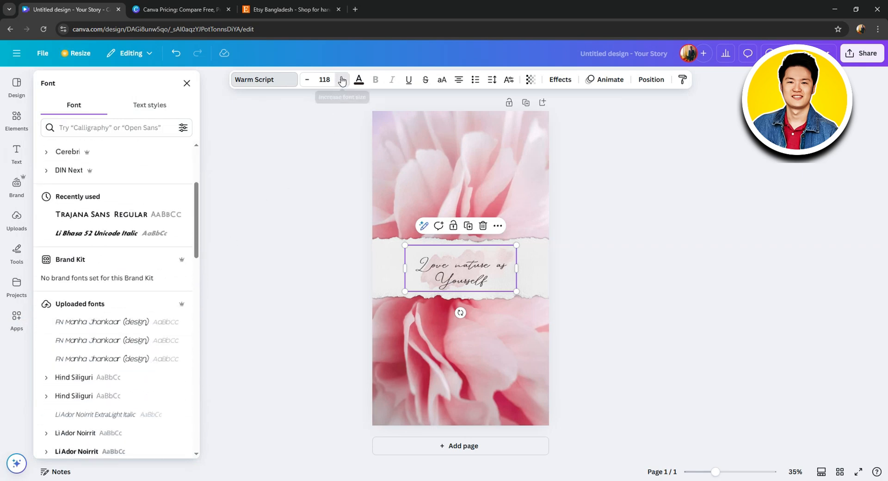
pyautogui.click(342, 79)
pyautogui.click(342, 80)
pyautogui.click(342, 80)
pyautogui.click(342, 80)
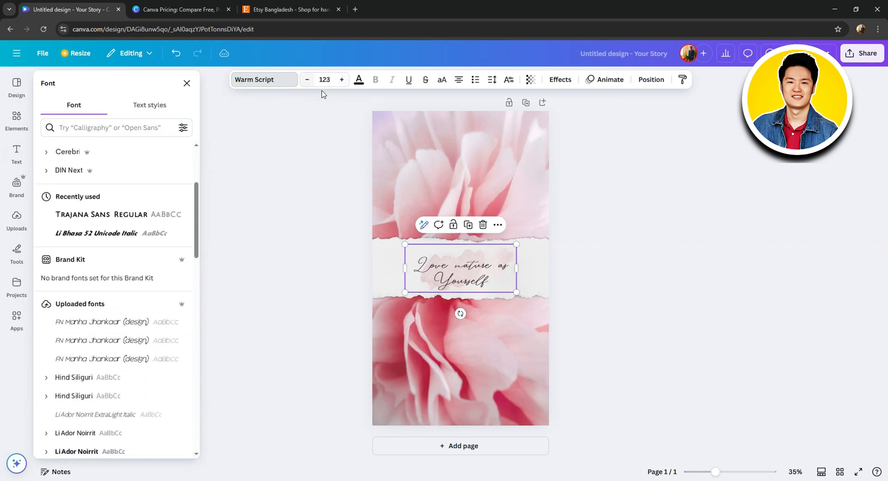
# - Examine the text colour options for the quote and deselect the text
pyautogui.click(358, 80)
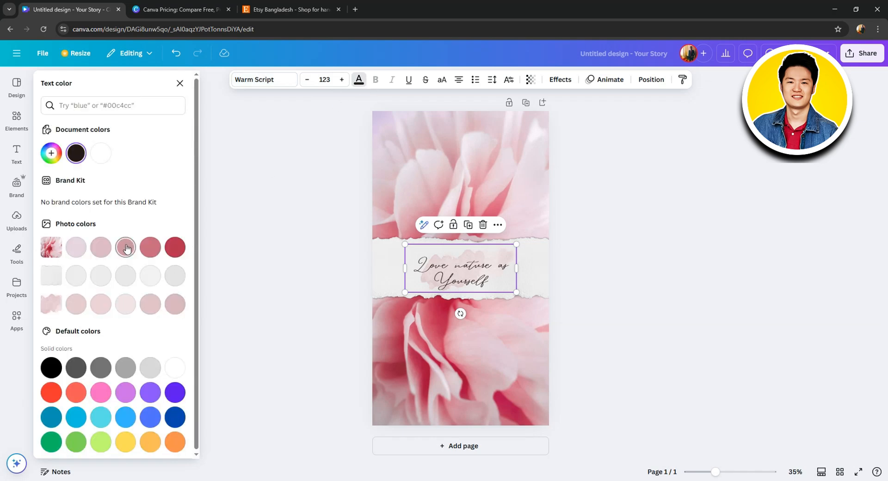
pyautogui.click(311, 195)
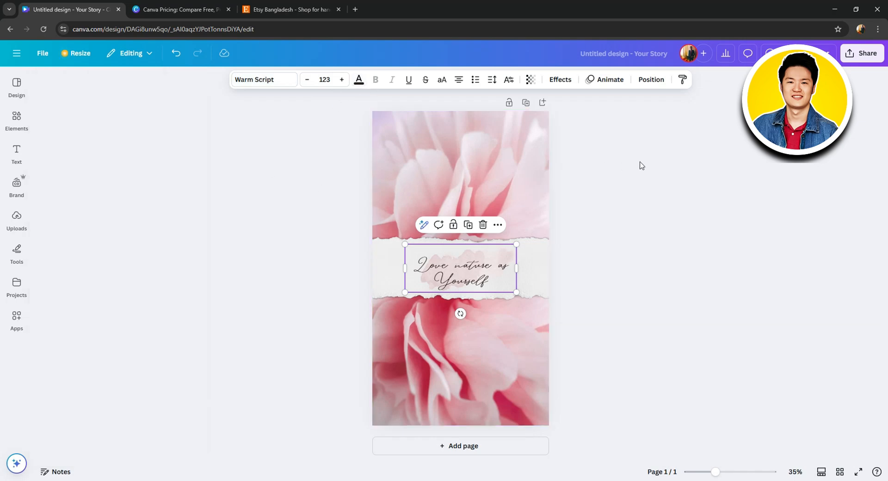
pyautogui.click(651, 165)
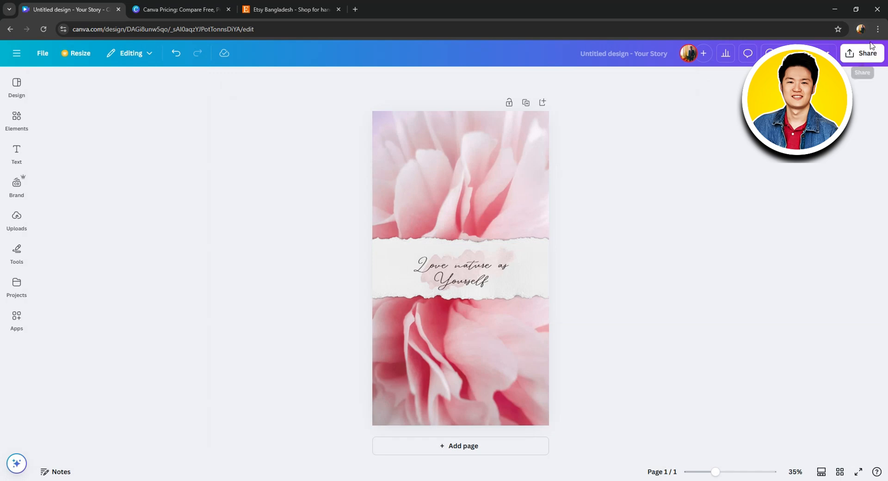
# - Set the design's collaboration link to Anyone with the link, with Can view permission
pyautogui.click(859, 55)
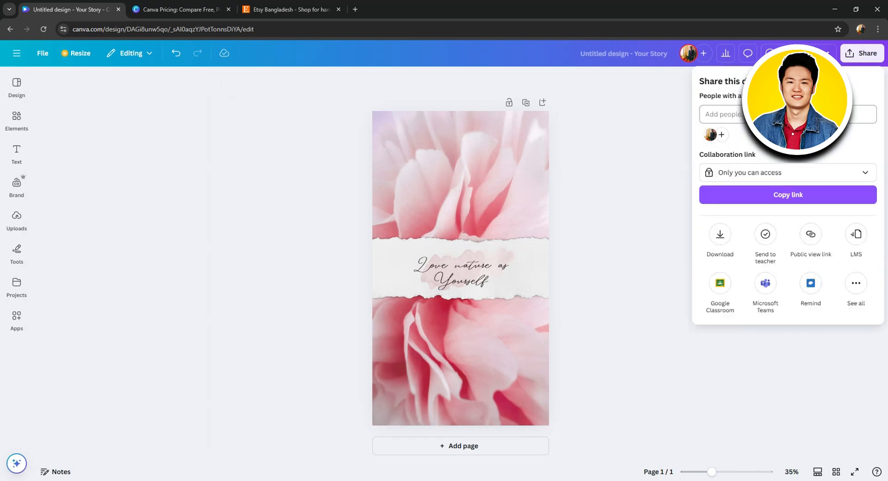
pyautogui.click(741, 175)
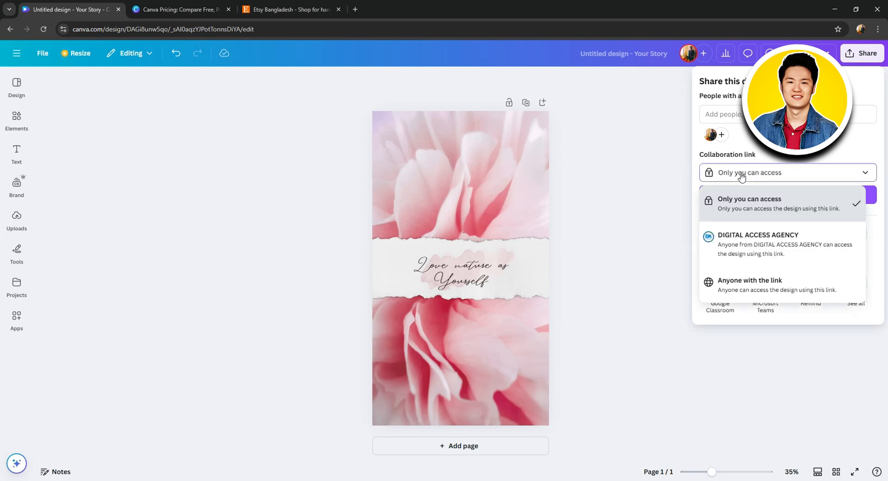
pyautogui.click(757, 283)
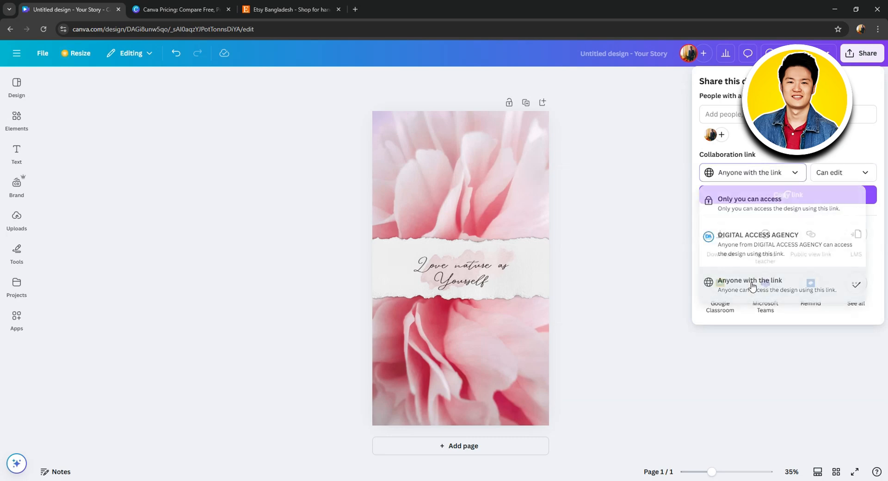
pyautogui.click(841, 176)
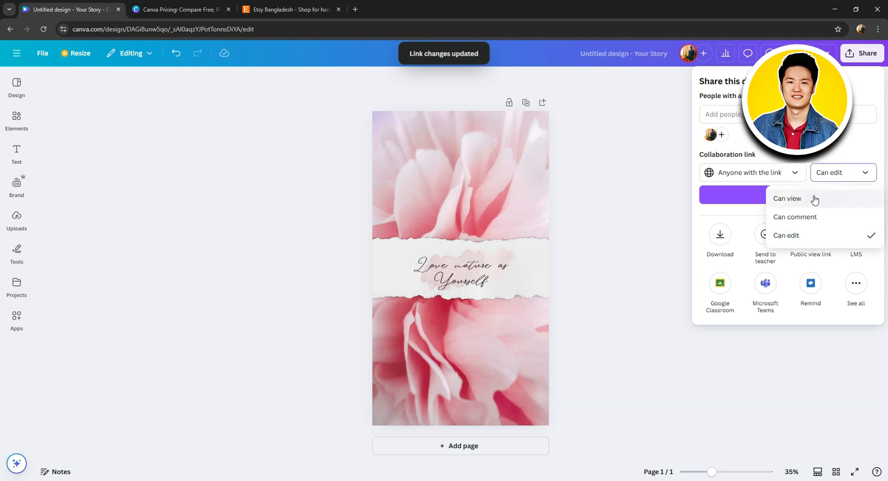
pyautogui.click(795, 199)
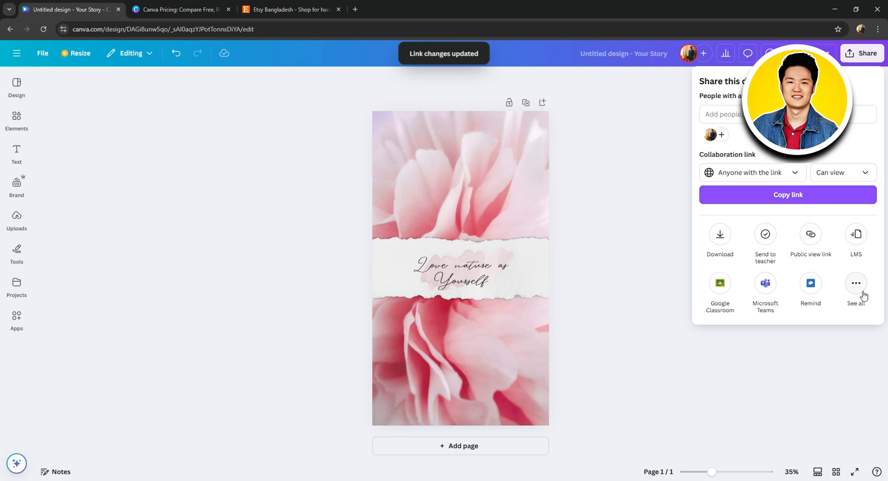
# - Download the design as a PNG at size 1
pyautogui.click(721, 234)
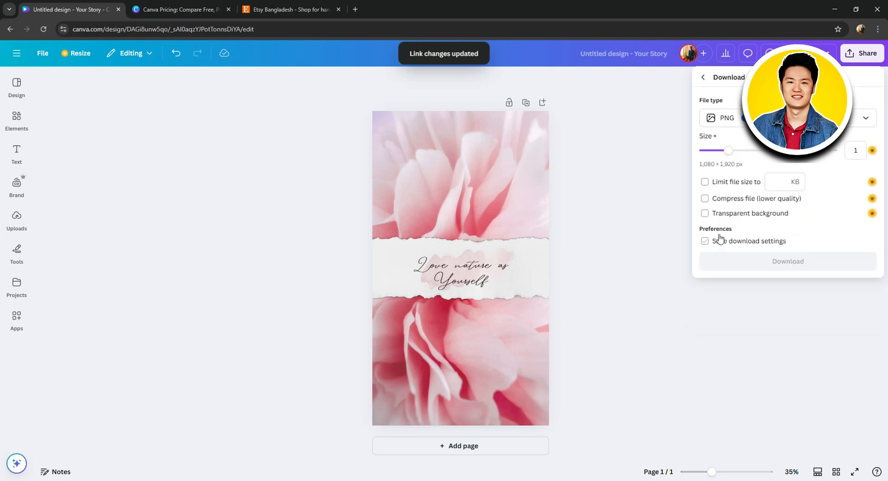
pyautogui.click(726, 118)
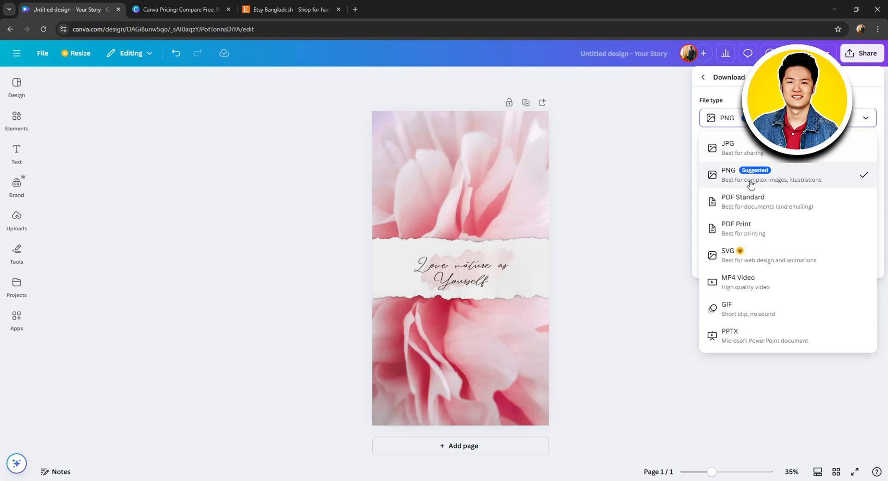
pyautogui.click(735, 182)
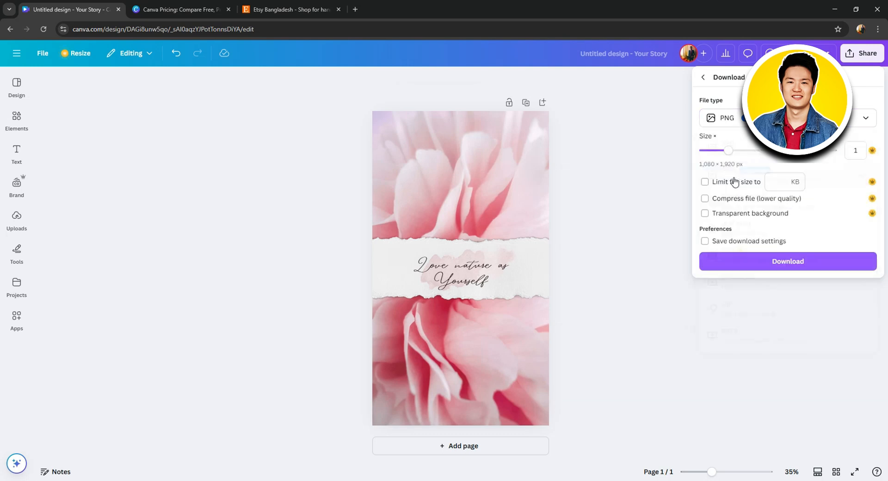
pyautogui.click(779, 262)
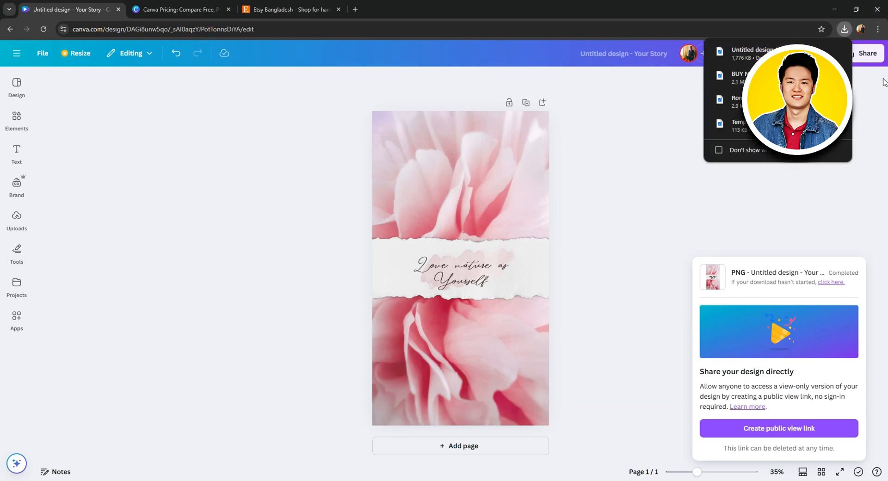
# - Create a template link for the design from the additional sharing options and copy it
pyautogui.click(862, 53)
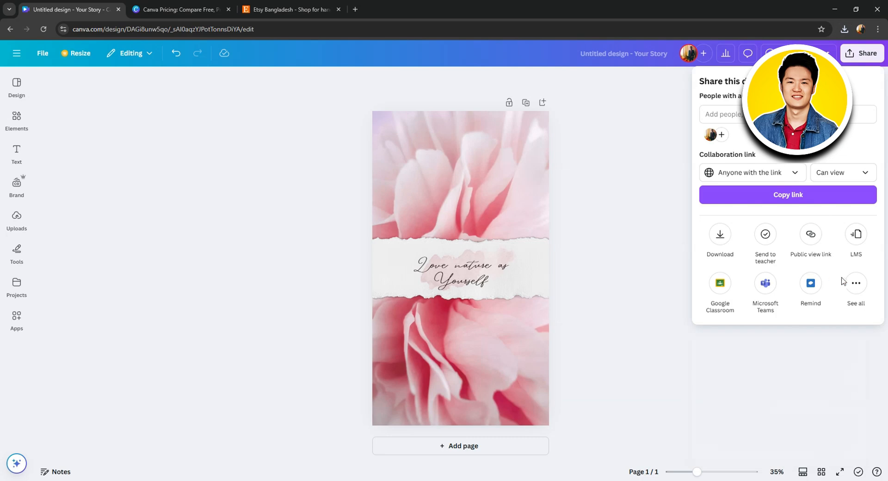
pyautogui.click(863, 289)
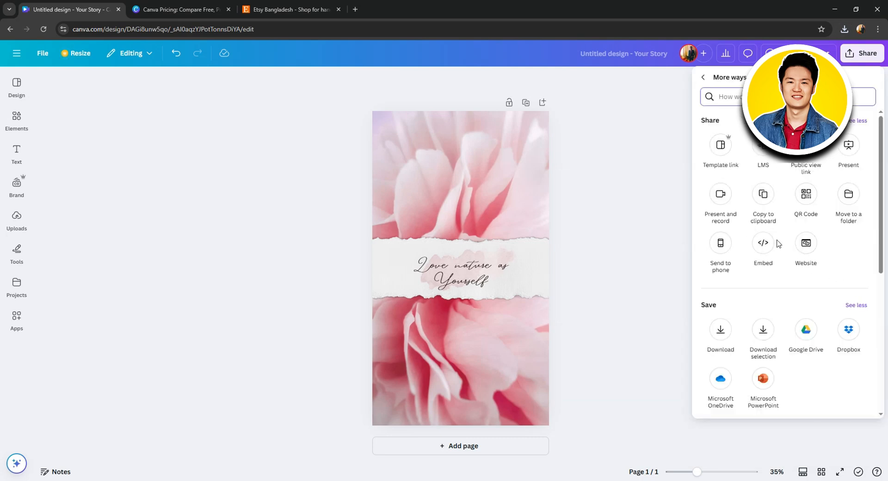
pyautogui.click(720, 155)
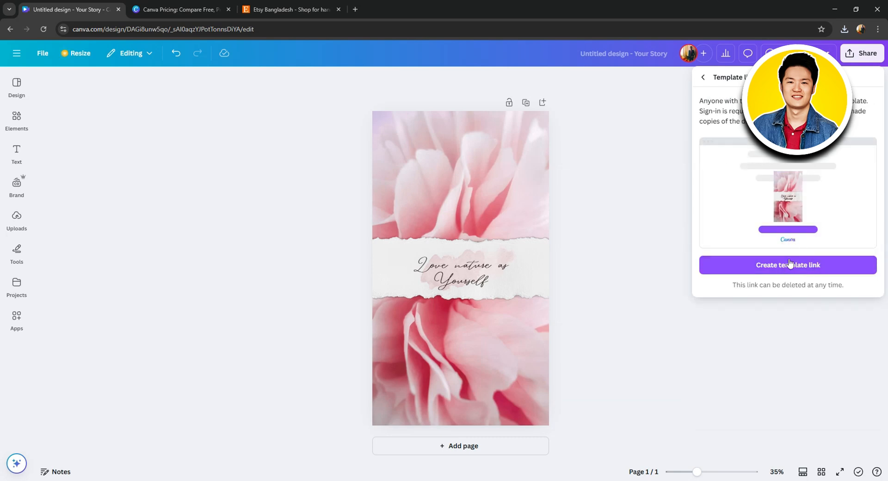
pyautogui.click(790, 263)
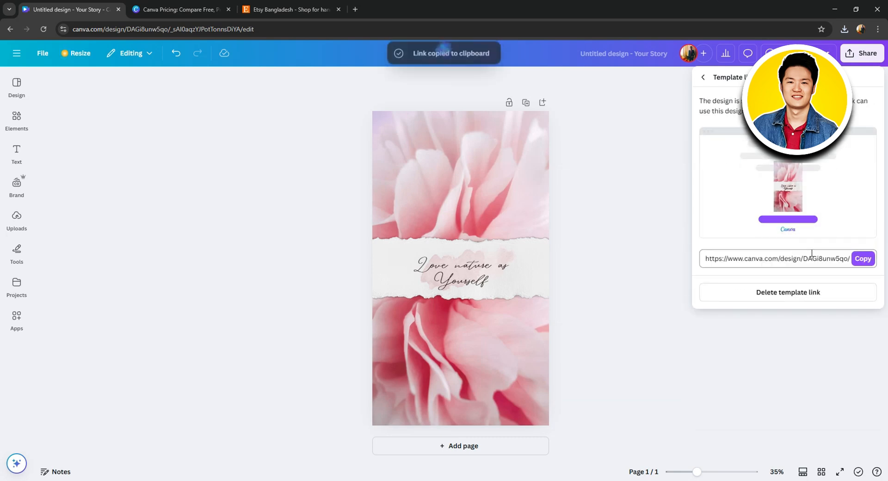
pyautogui.click(864, 262)
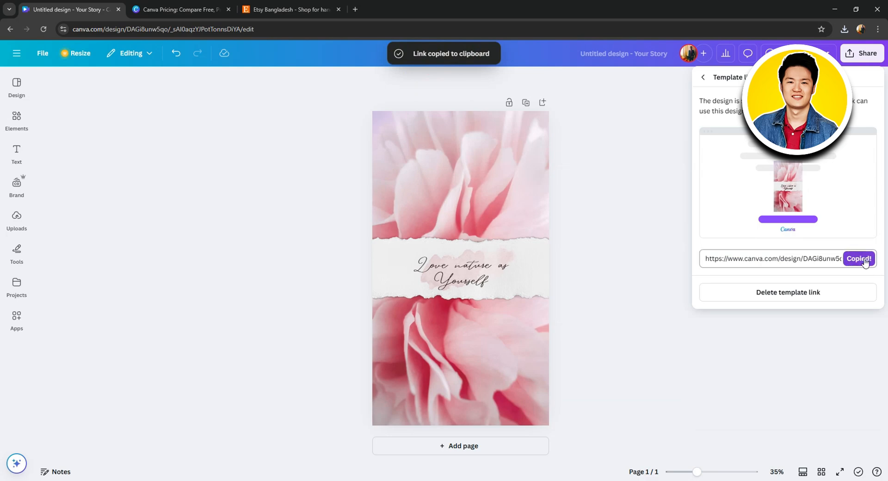
pyautogui.click(667, 235)
# - Switch to Etsy and sign in with the Google account
pyautogui.click(301, 9)
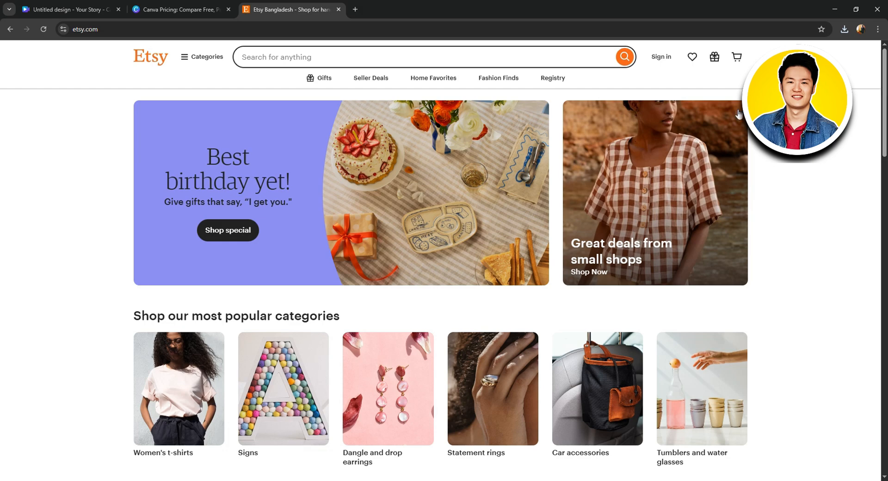
pyautogui.click(670, 64)
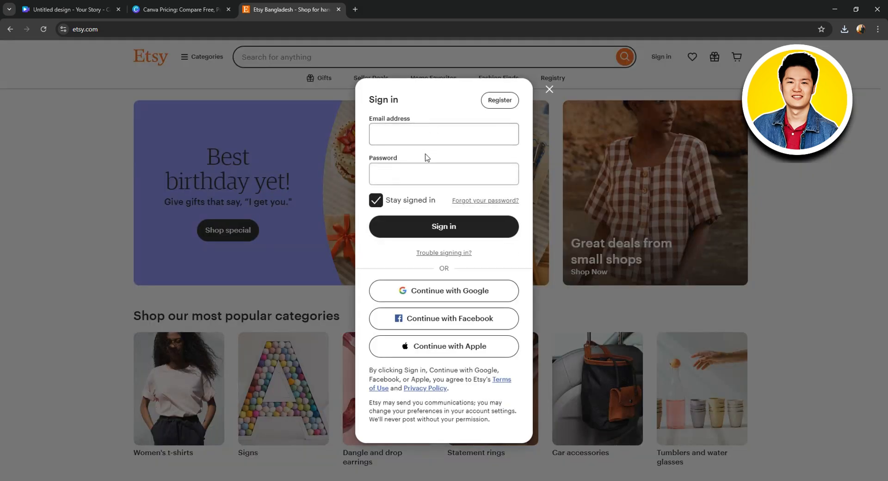
pyautogui.click(450, 293)
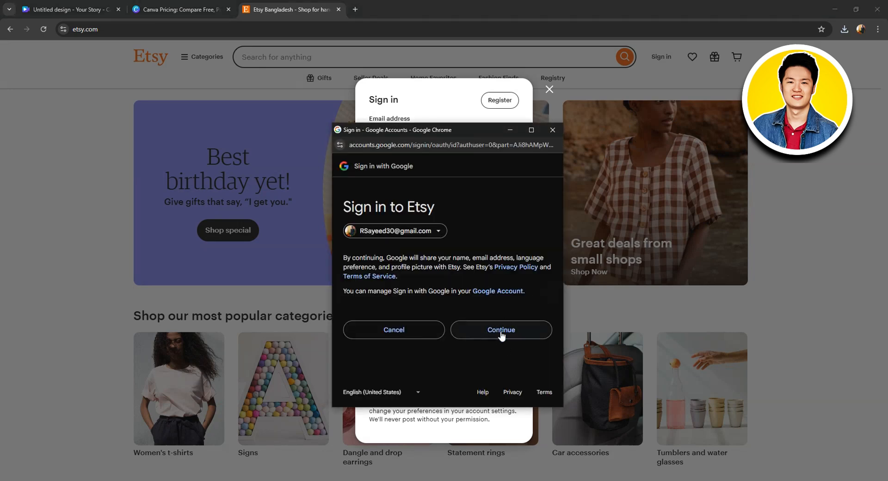
pyautogui.click(500, 330)
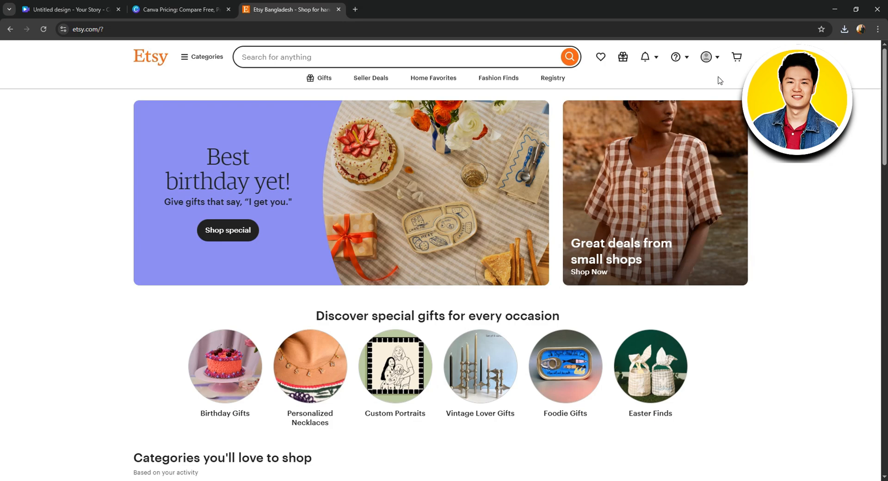
# - Start the Sell on Etsy onboarding and proceed past the welcome page
pyautogui.click(713, 57)
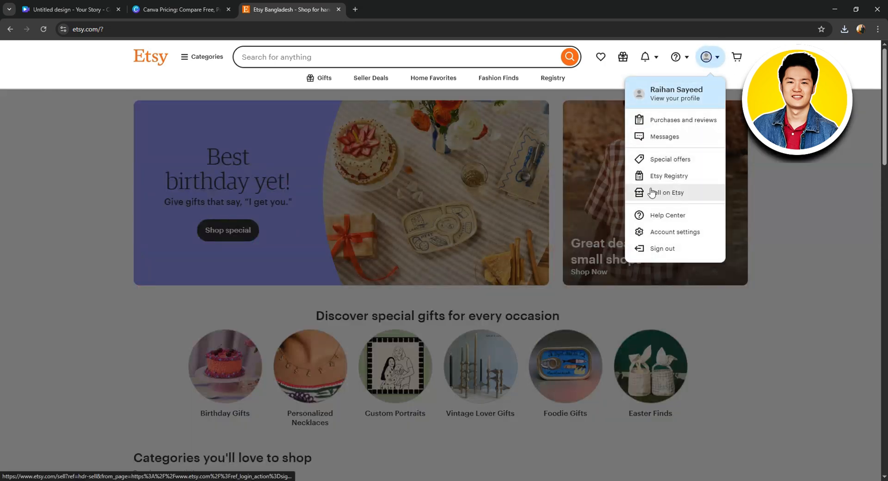
pyautogui.click(665, 196)
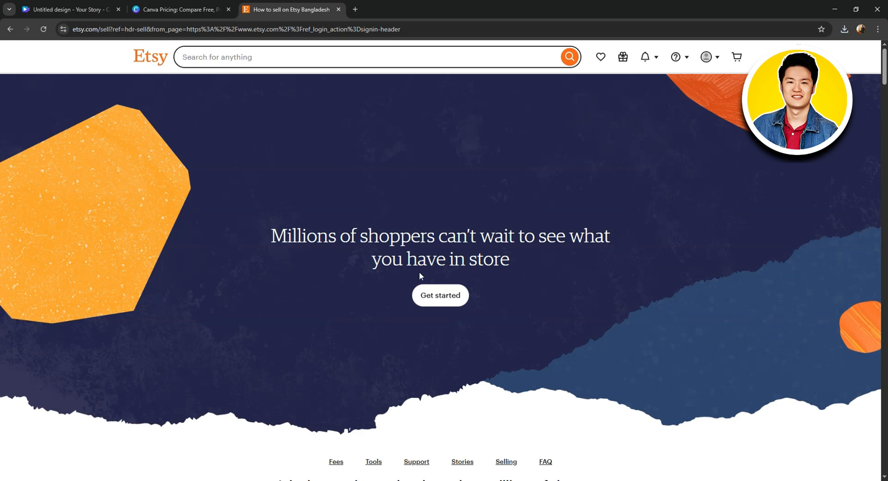
pyautogui.click(436, 294)
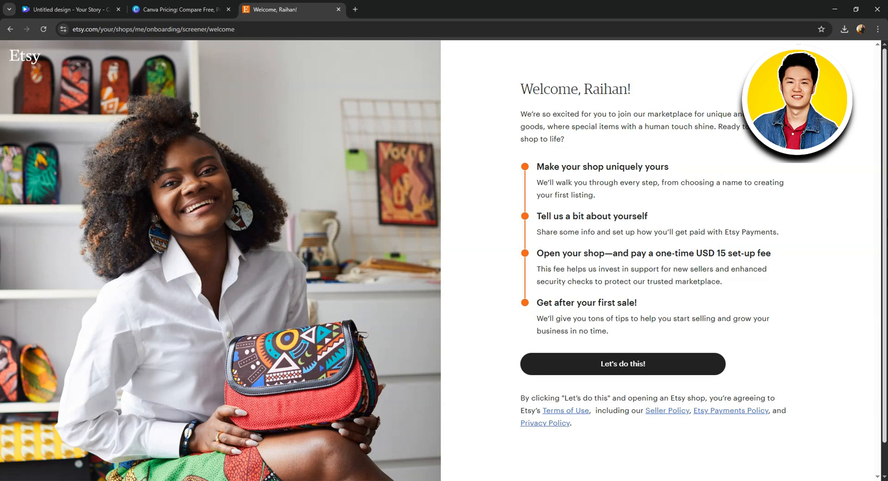
pyautogui.scroll(-2, 757, 324)
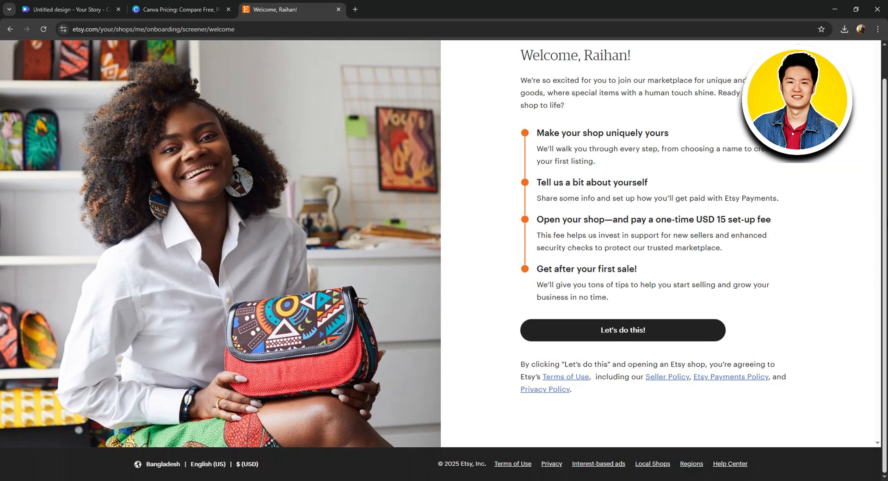
pyautogui.click(633, 337)
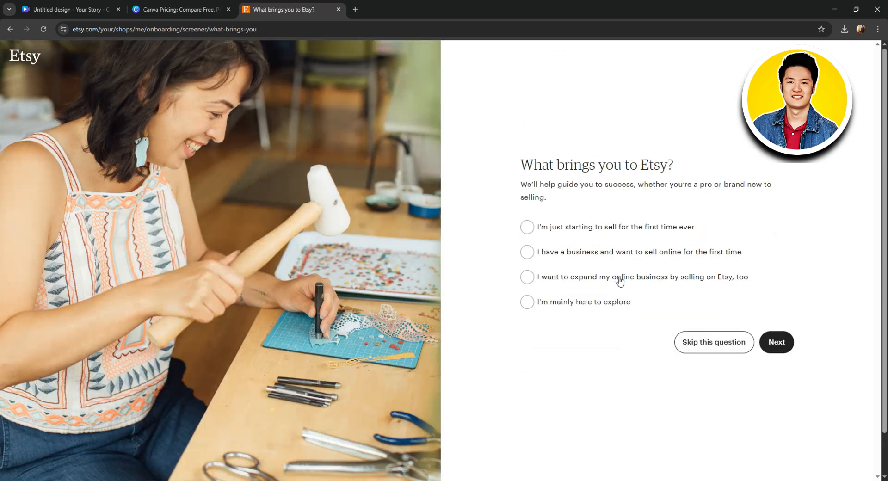
# - Answer the onboarding questions with "I'm just starting to sell for the first time ever" and "Selling online", and start the shop
pyautogui.click(536, 230)
pyautogui.click(770, 342)
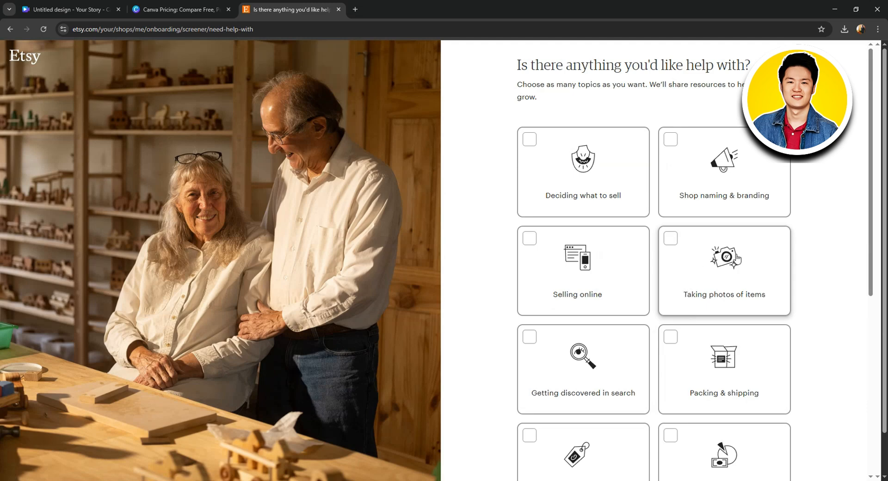
pyautogui.click(563, 276)
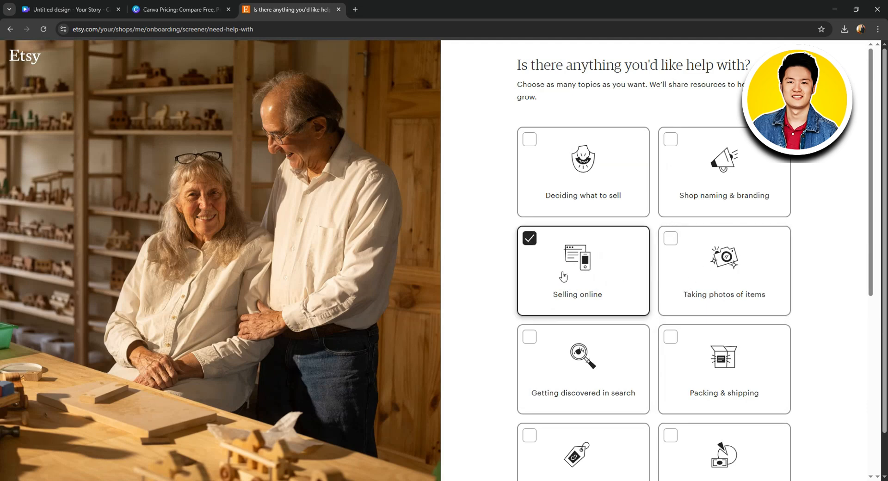
pyautogui.scroll(-7, 563, 277)
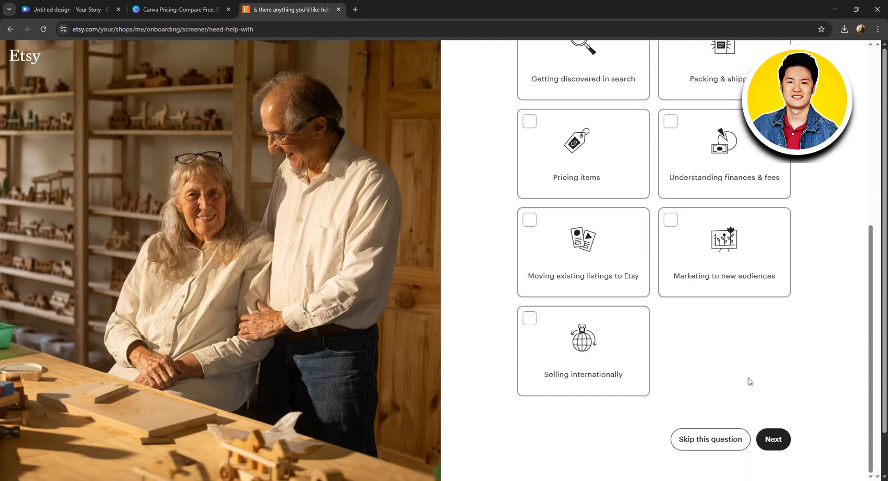
pyautogui.click(772, 436)
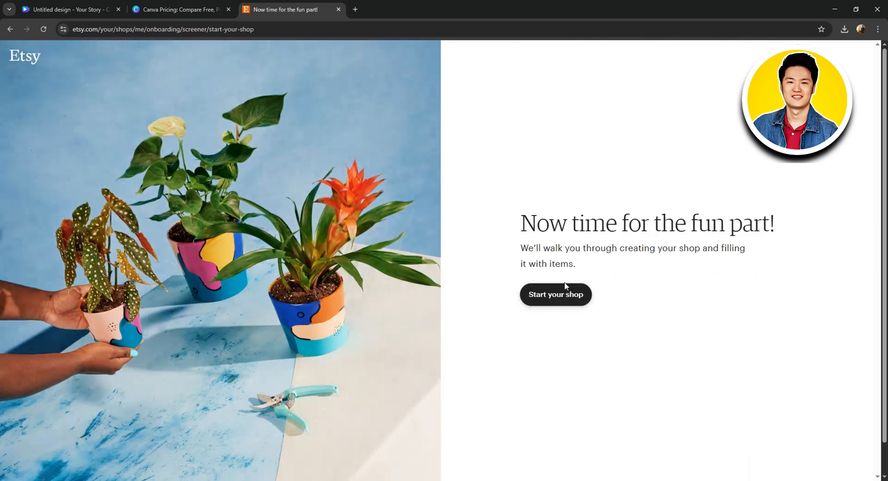
pyautogui.click(561, 301)
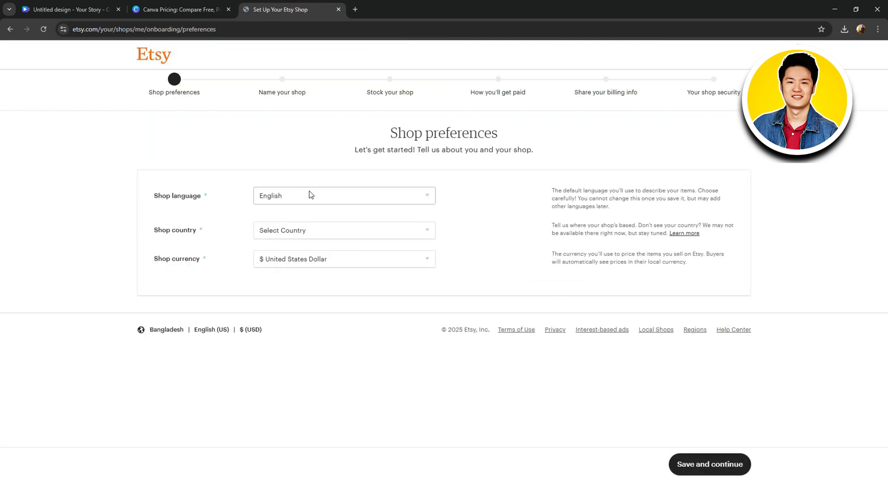
# - Set the shop country to Canada, keeping English as the shop language and Canadian Dollar as the currency
pyautogui.click(309, 195)
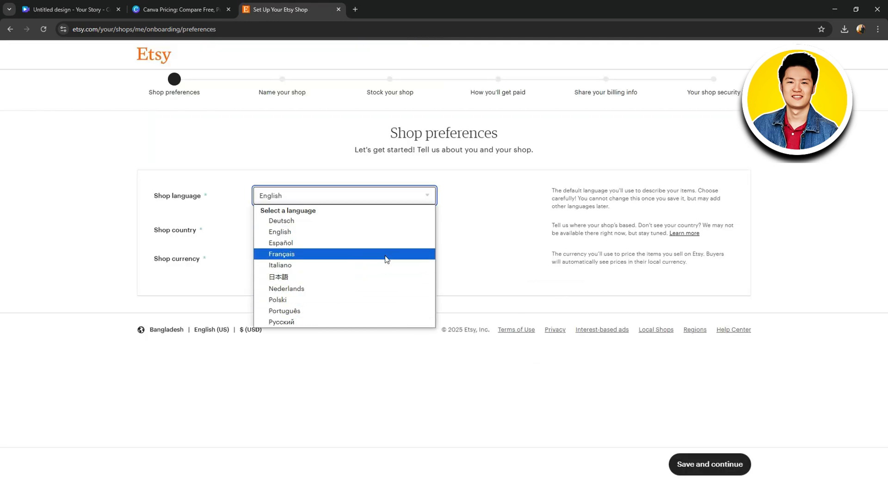
pyautogui.click(483, 234)
pyautogui.click(284, 227)
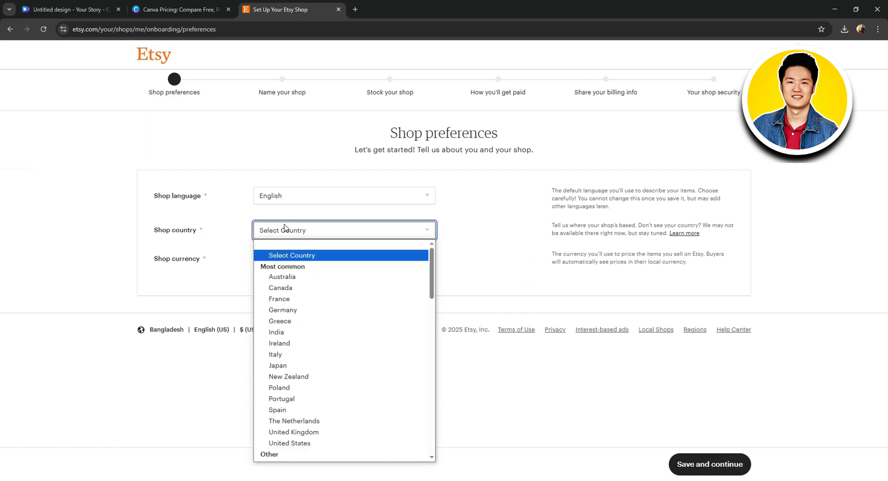
pyautogui.scroll(-8, 331, 291)
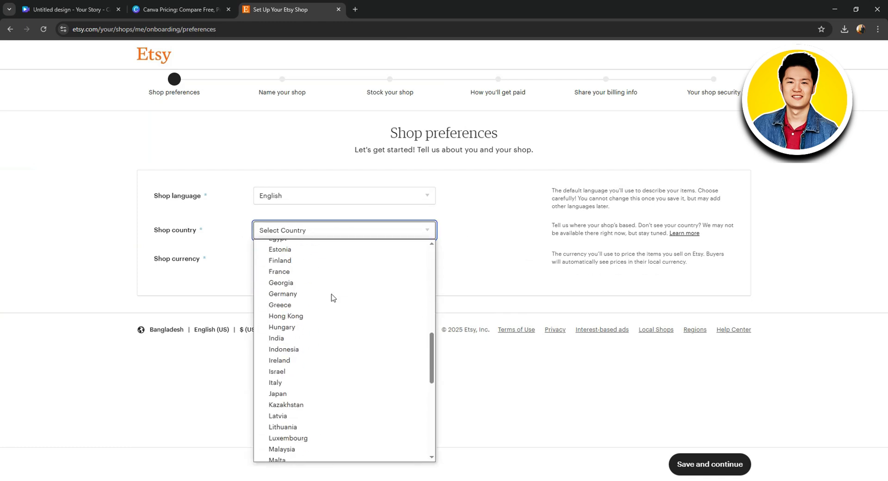
pyautogui.scroll(3, 331, 298)
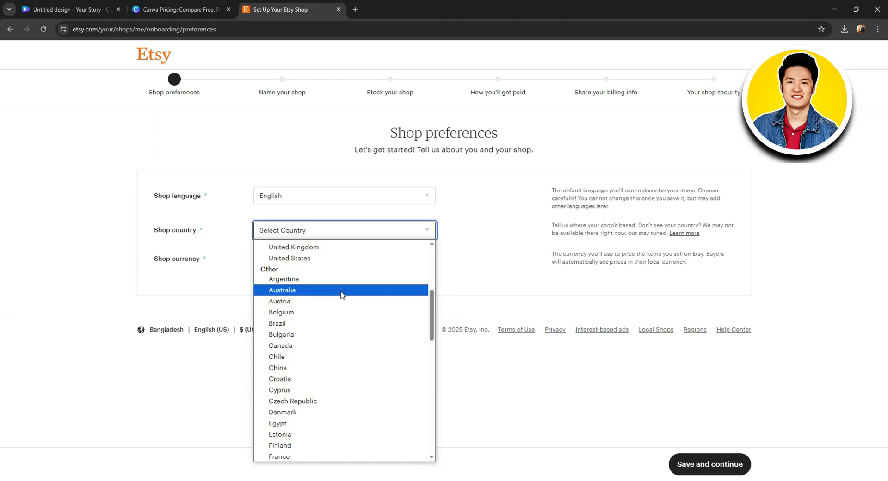
pyautogui.scroll(5, 341, 295)
pyautogui.click(274, 288)
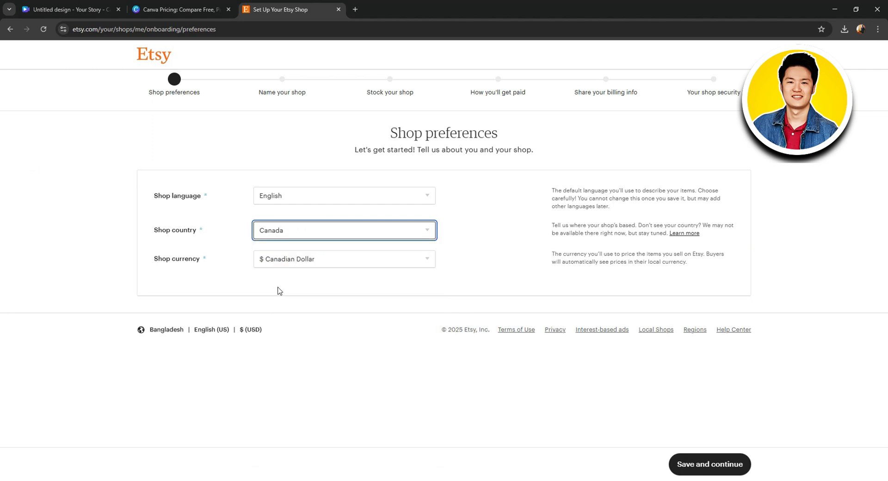
pyautogui.click(301, 260)
pyautogui.click(301, 260)
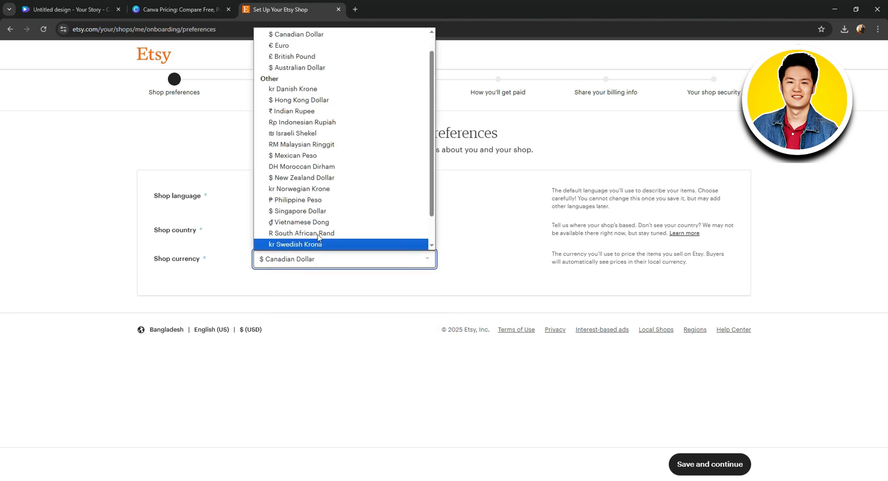
pyautogui.click(491, 210)
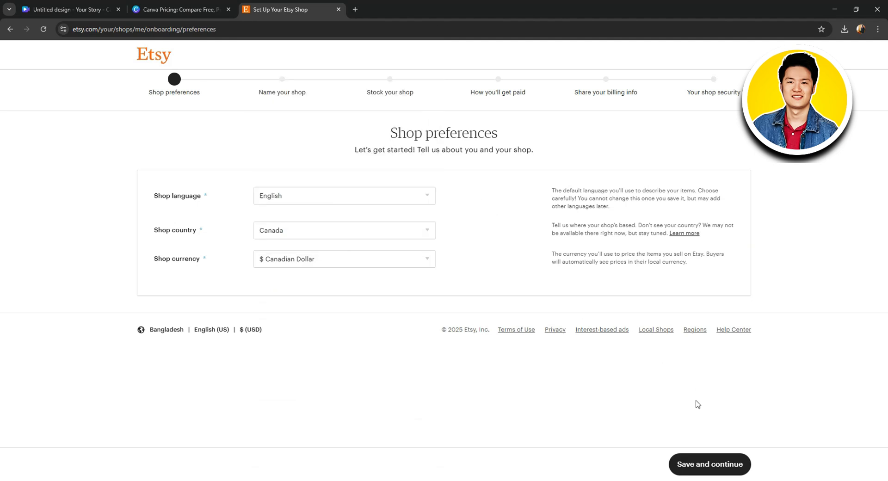
# - Save the shop preferences, name the shop with the suggested alternative SavioStoreCreations after trying SavioStore, and continue
pyautogui.click(703, 458)
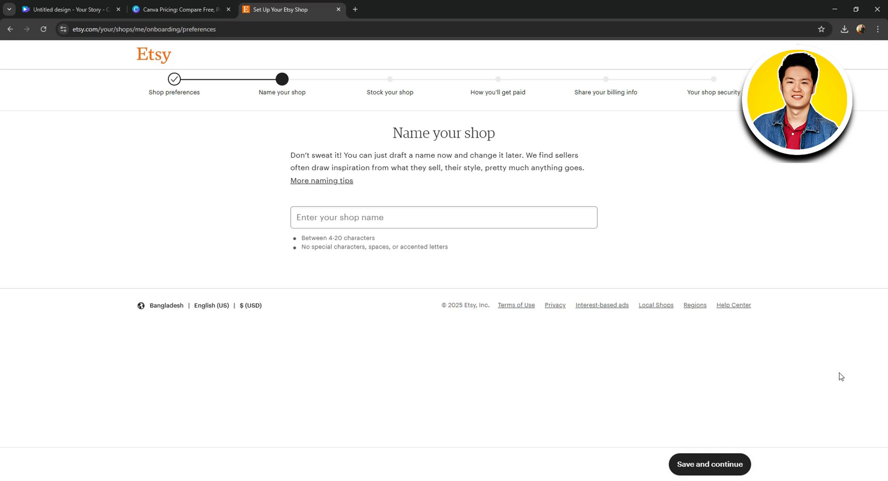
pyautogui.click(351, 212)
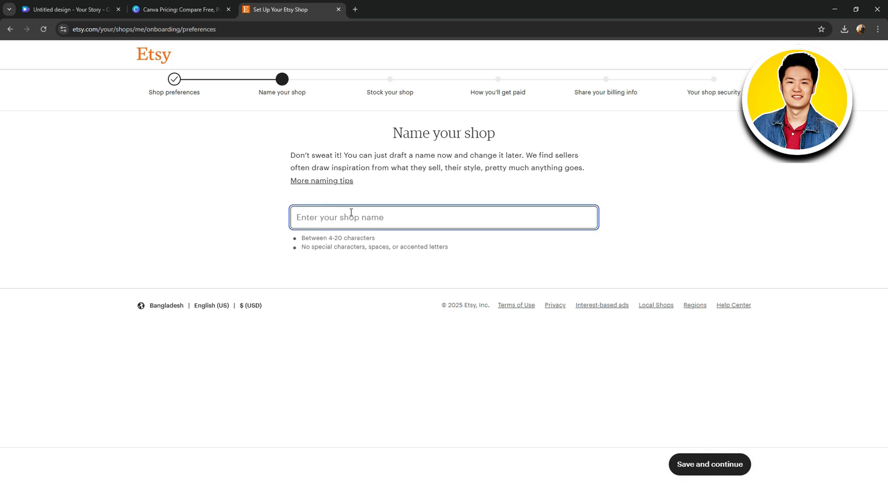
pyautogui.write('S')
pyautogui.press('BackSpace')
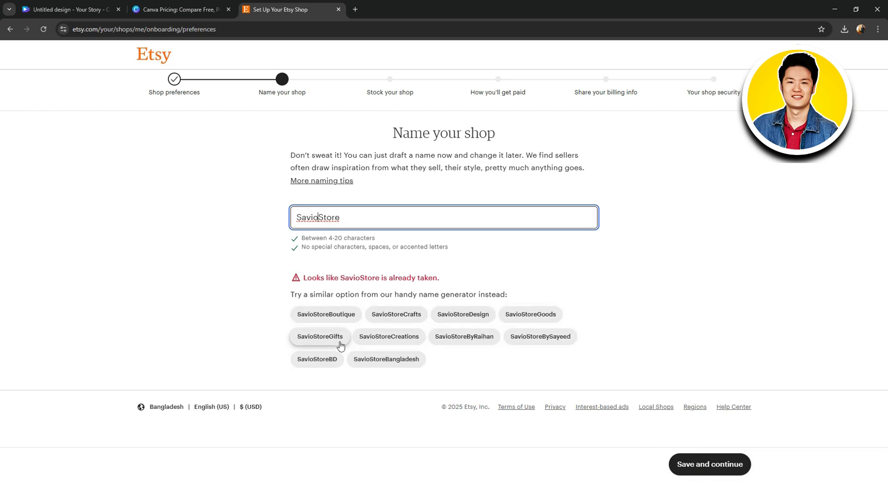
pyautogui.click(383, 338)
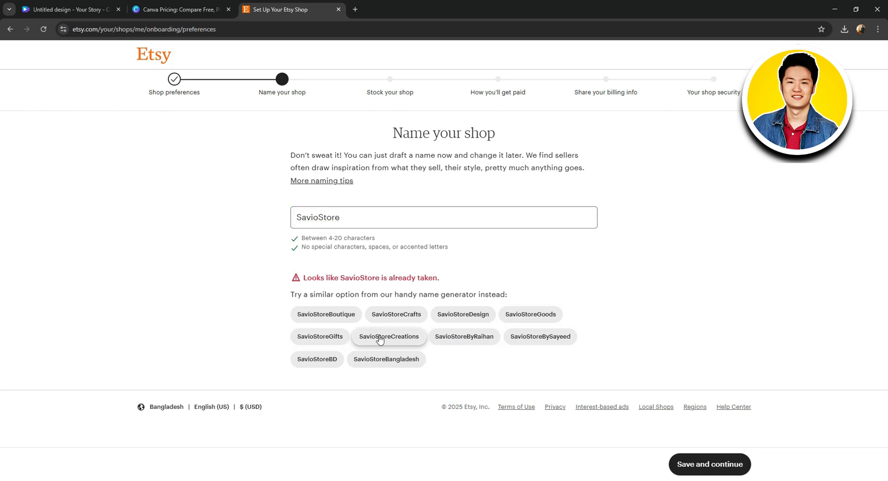
pyautogui.click(714, 466)
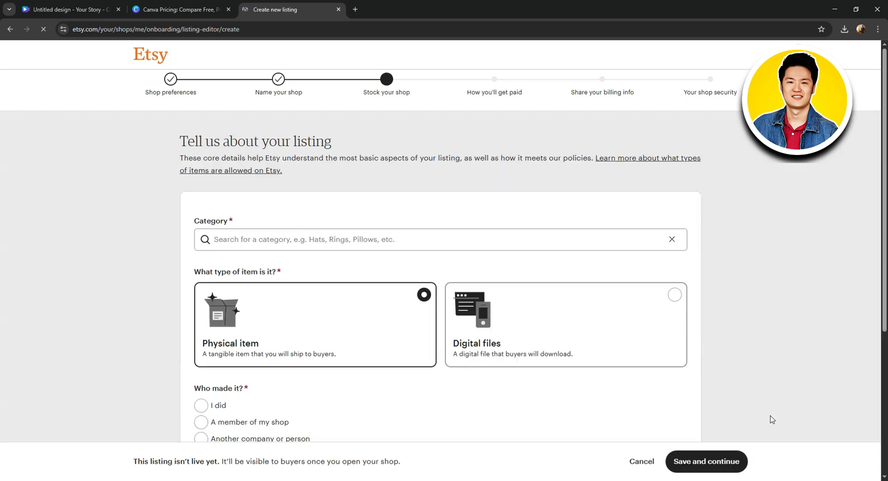
# - Set the listing's item type to Digital files, its maker to "I did" and what it is to "A finished product"
pyautogui.scroll(-1, 666, 395)
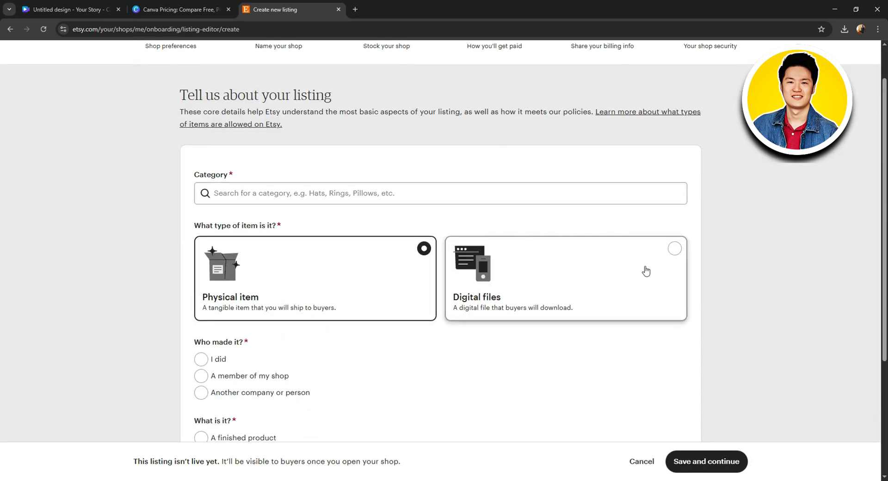
pyautogui.click(578, 287)
pyautogui.scroll(-2, 579, 287)
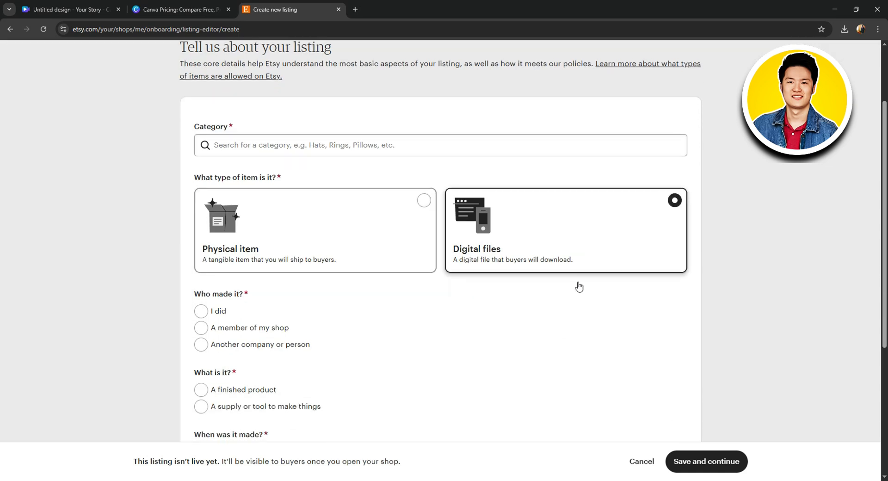
pyautogui.click(219, 270)
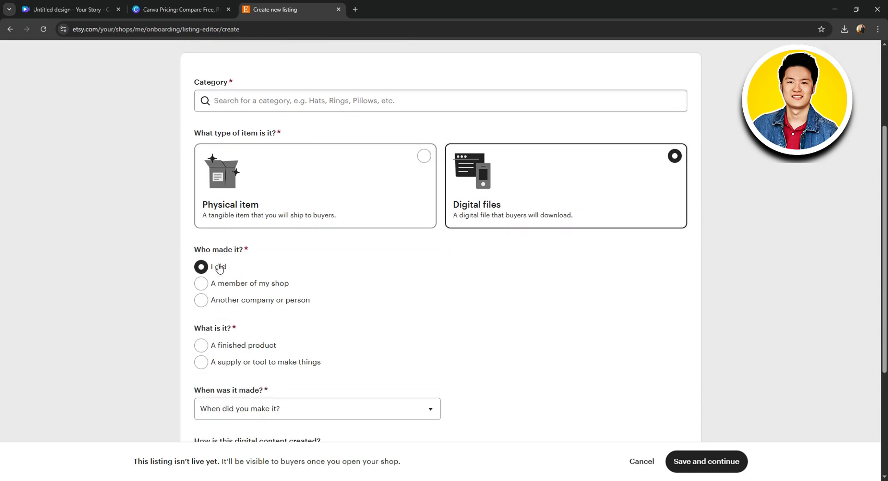
pyautogui.scroll(-1, 221, 273)
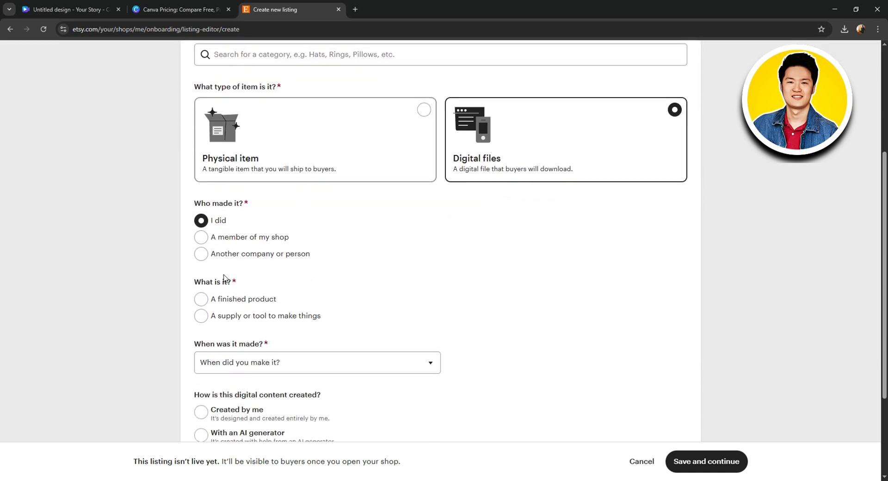
pyautogui.click(201, 300)
pyautogui.scroll(-1, 201, 303)
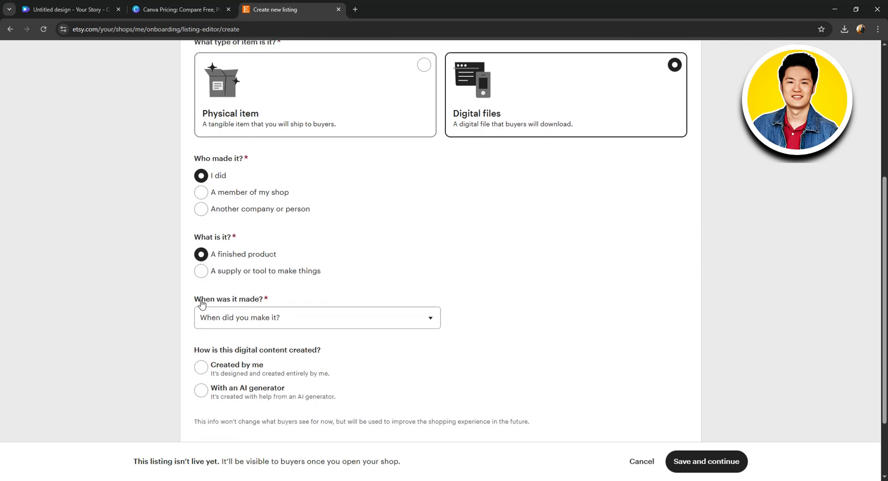
# - Set when the item was made to "Made To Order" and mark the digital content as "Created by me"
pyautogui.click(226, 318)
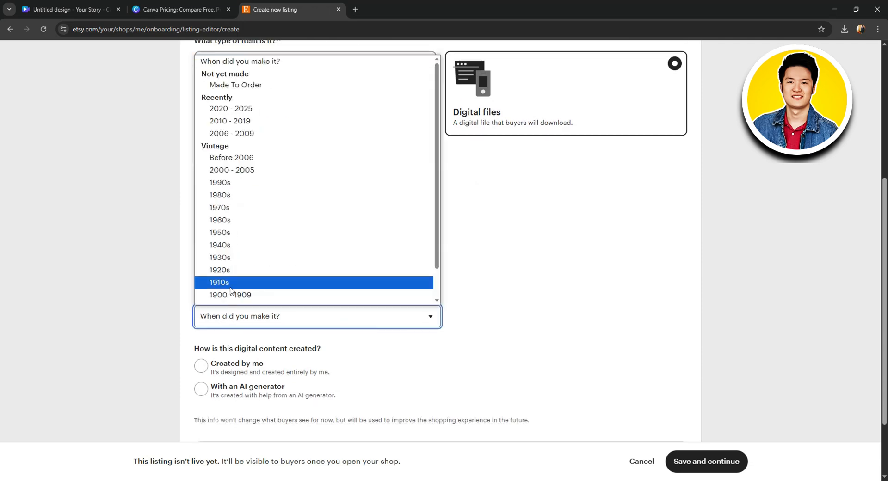
pyautogui.click(257, 86)
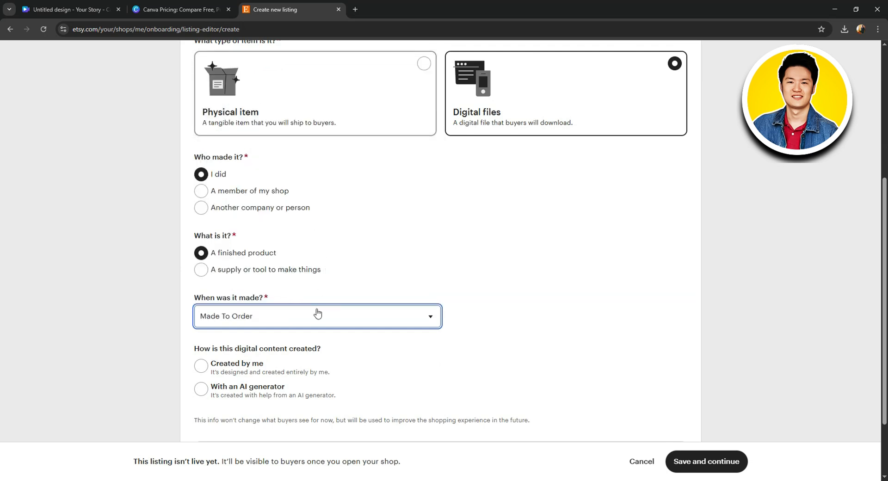
pyautogui.scroll(-1, 318, 314)
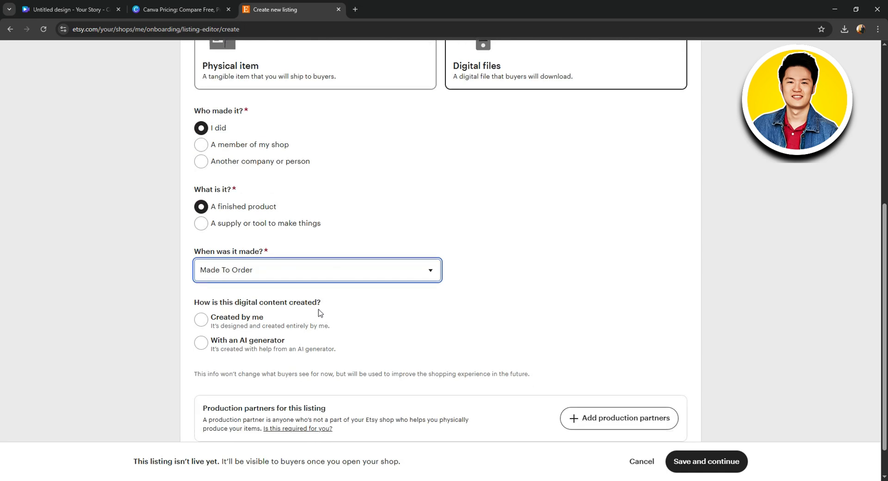
pyautogui.click(201, 319)
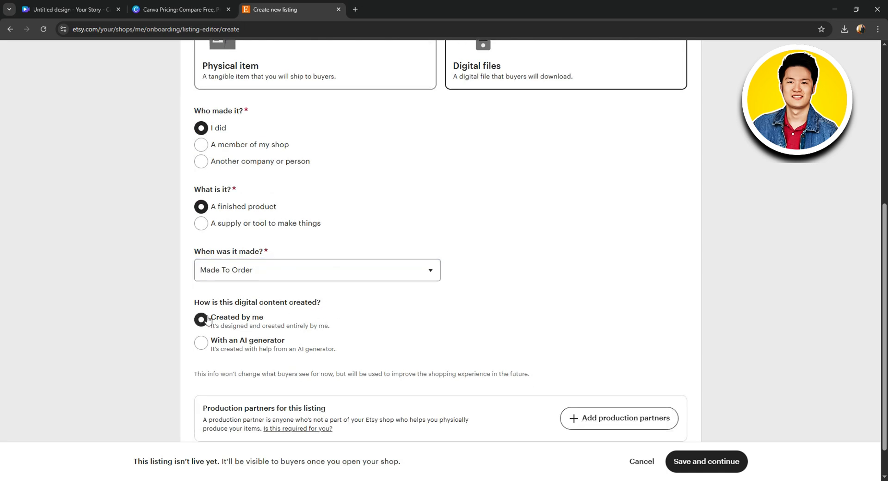
pyautogui.scroll(-1, 222, 318)
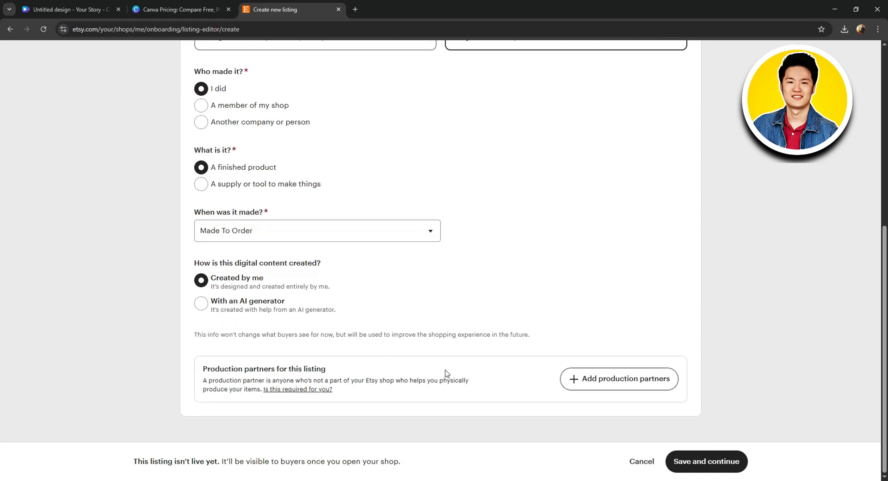
pyautogui.click(626, 379)
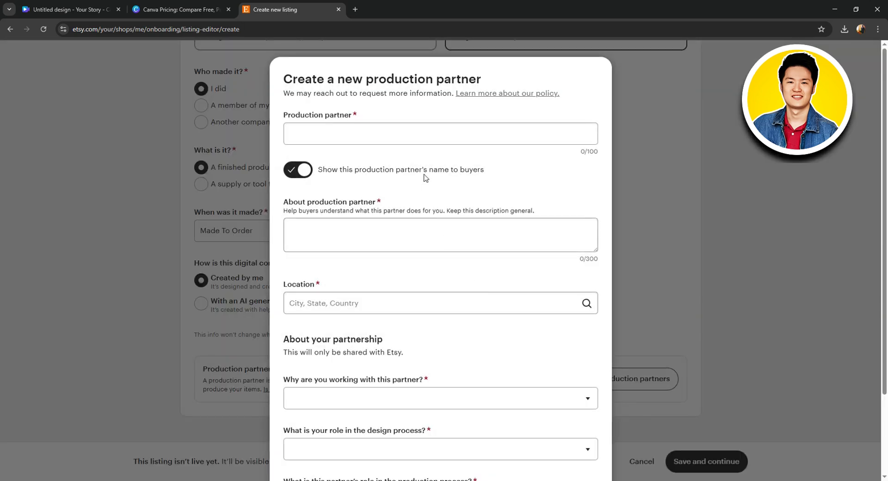
pyautogui.scroll(-2, 496, 167)
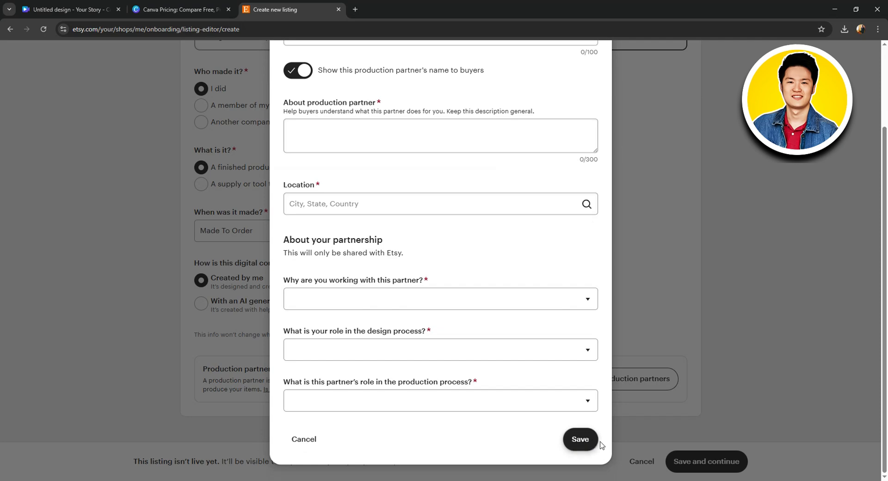
pyautogui.click(296, 442)
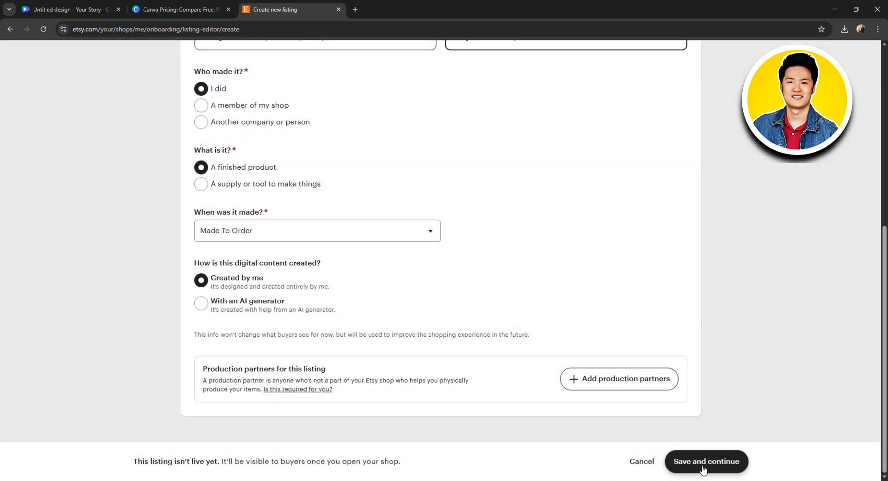
# - Save the core listing details and title the listing "Pinterest Template"
pyautogui.click(704, 463)
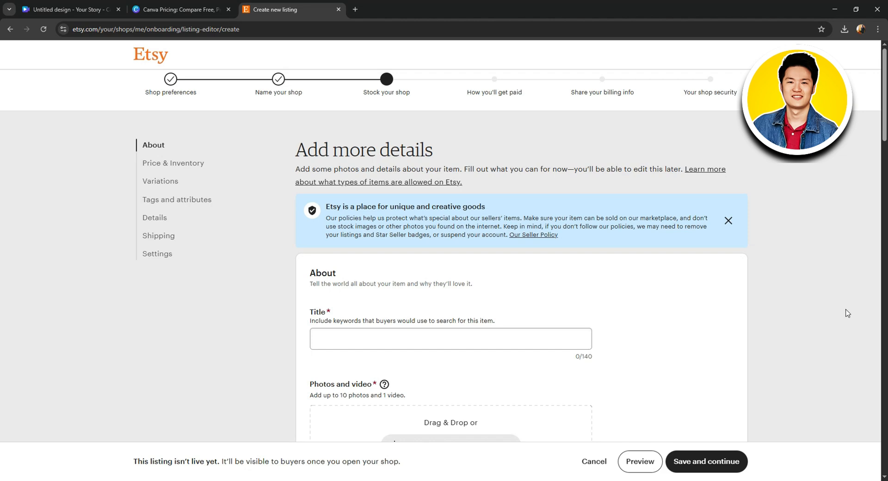
pyautogui.scroll(-2, 434, 326)
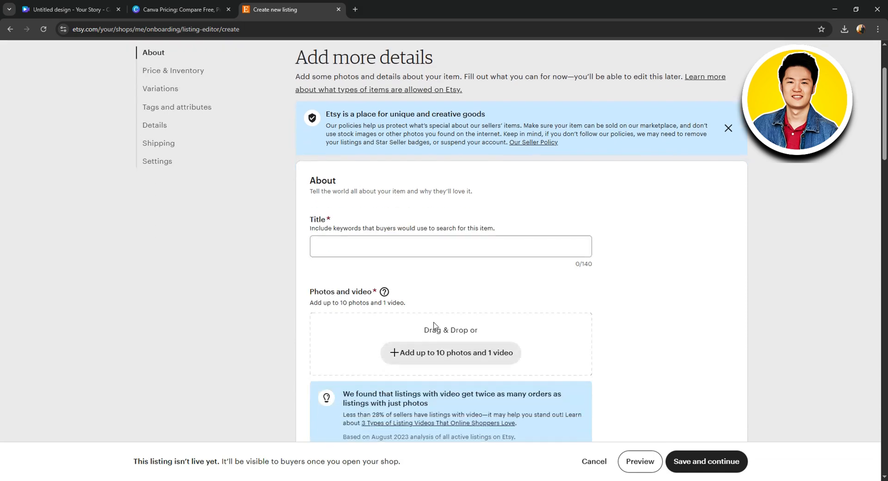
pyautogui.click(346, 252)
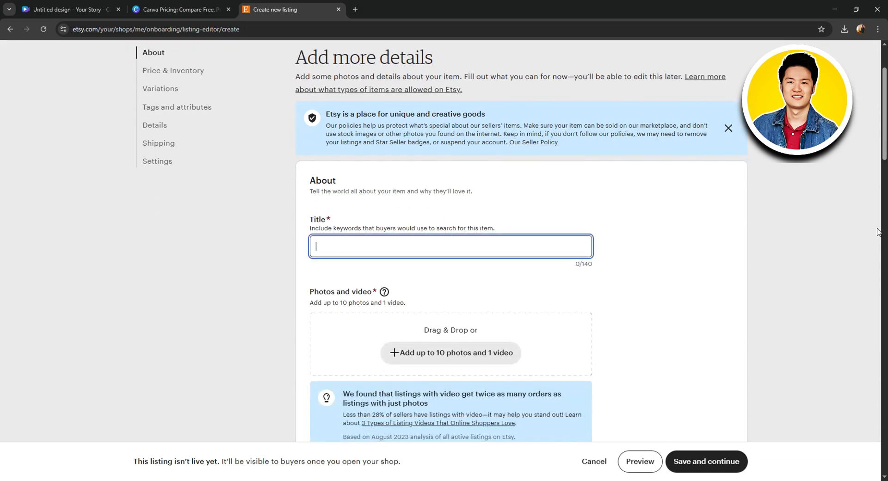
pyautogui.write('Pinterest Template')
pyautogui.click(715, 248)
# - Upload the image "Untitled design (1)" from Downloads as the listing photo
pyautogui.scroll(-2, 625, 301)
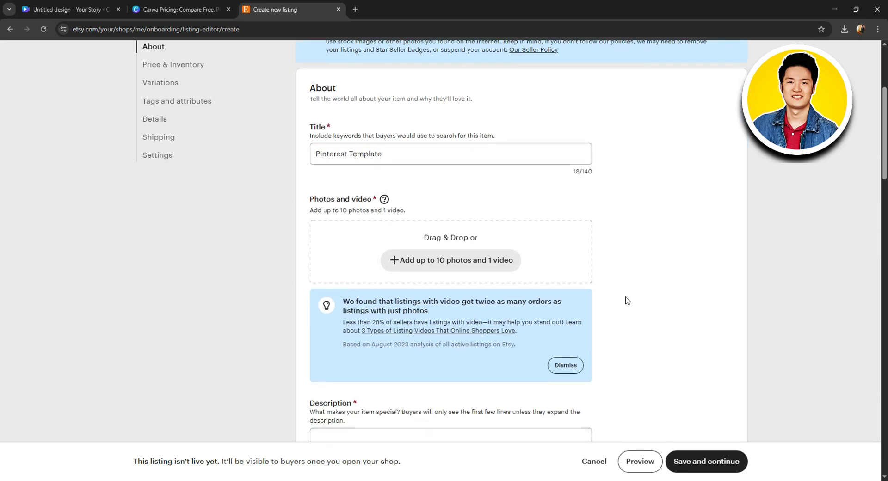
pyautogui.click(426, 260)
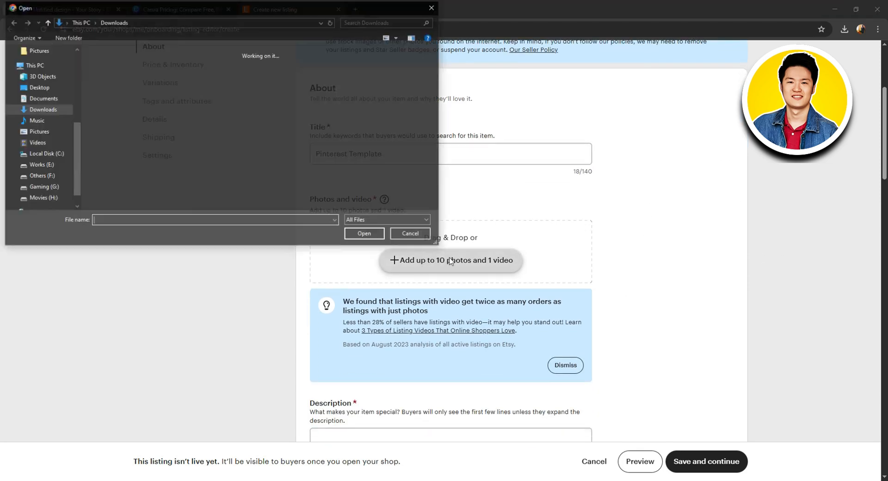
pyautogui.click(99, 98)
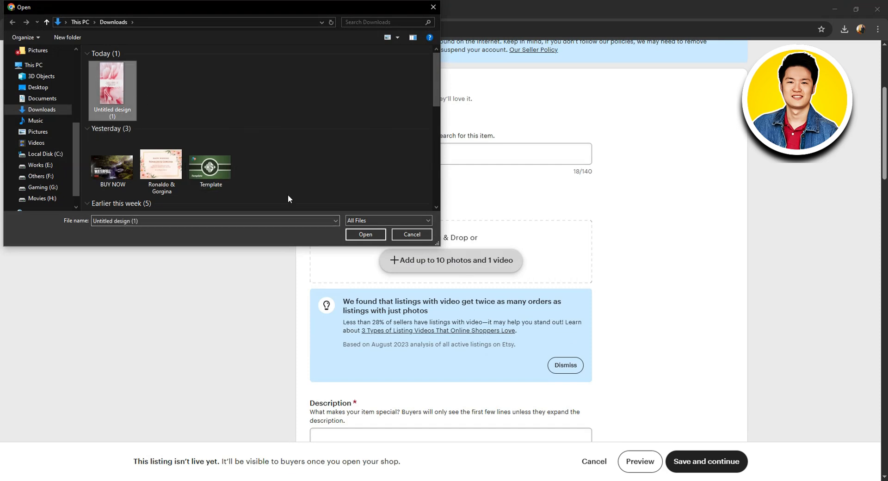
pyautogui.click(363, 234)
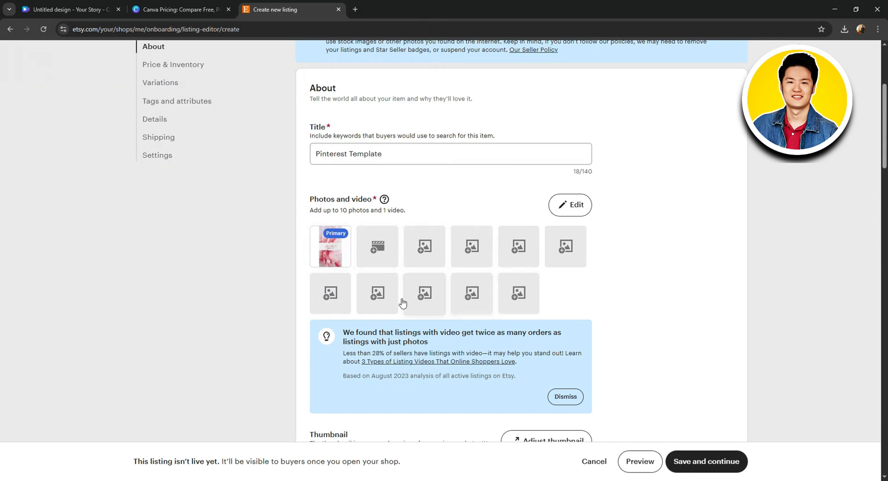
# - Enter "Classic pinterest template" as the listing description
pyautogui.scroll(-3, 395, 313)
pyautogui.scroll(-2, 436, 313)
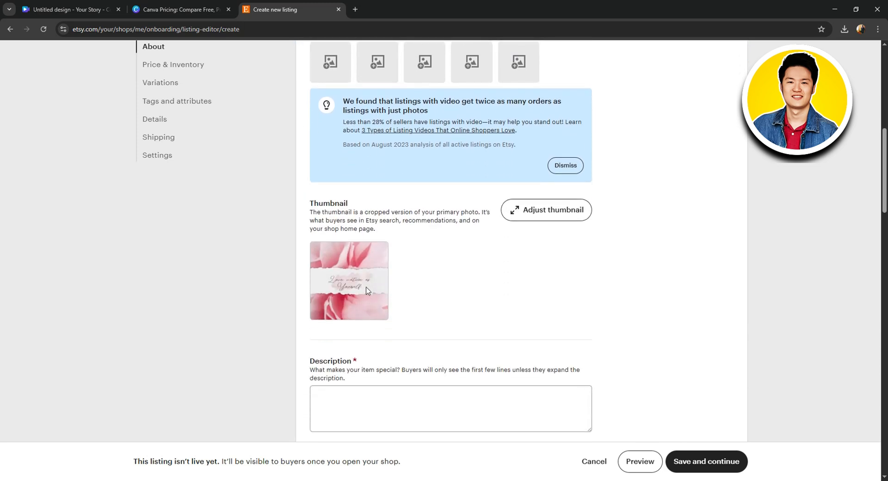
pyautogui.scroll(-3, 530, 260)
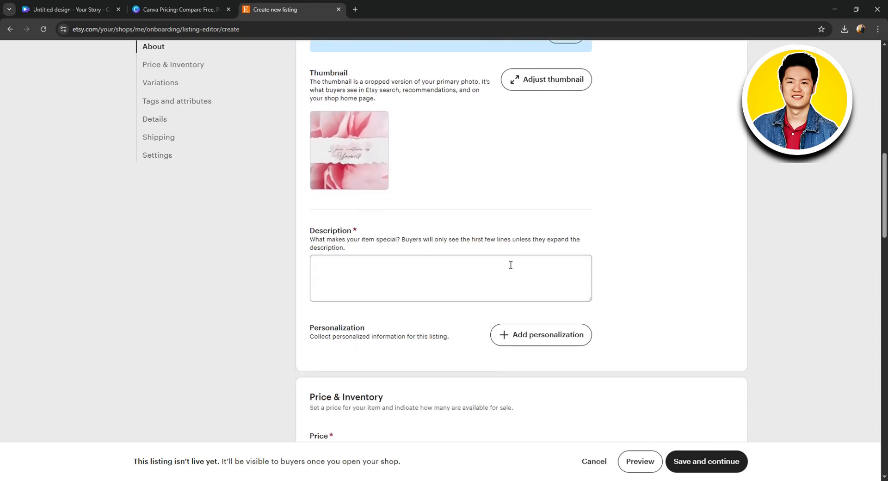
pyautogui.click(399, 270)
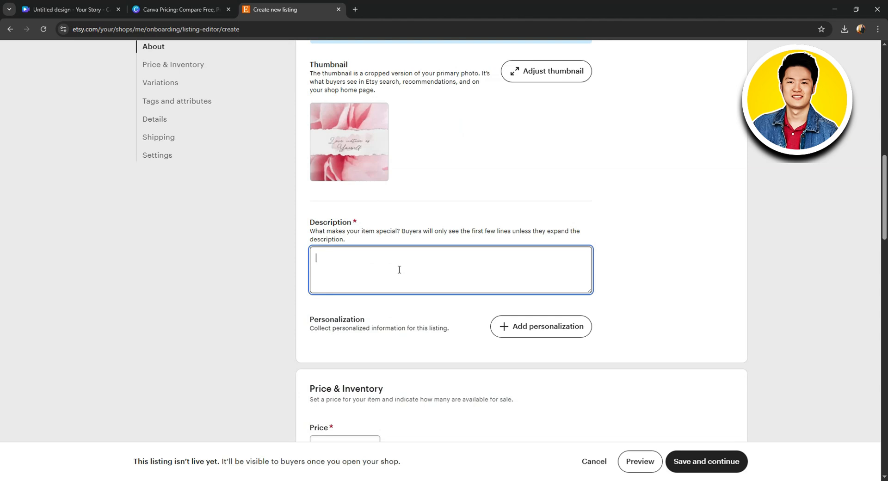
pyautogui.write('Classic pinterest ')
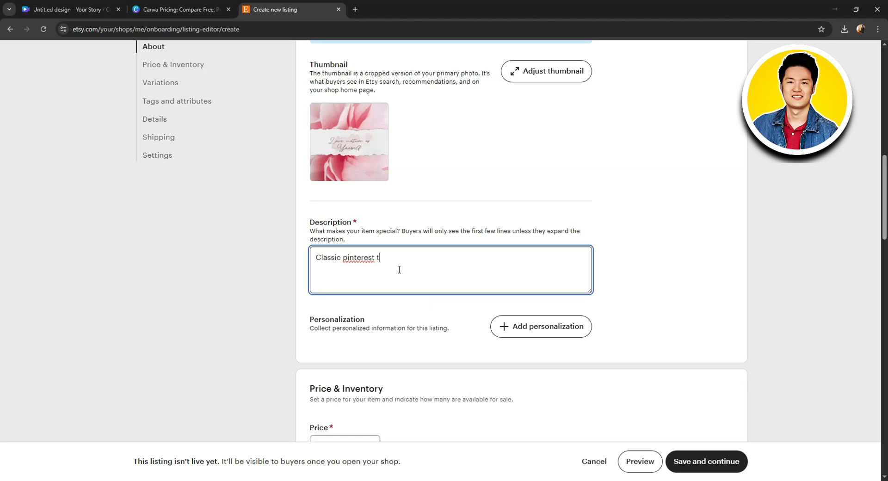
pyautogui.write('template')
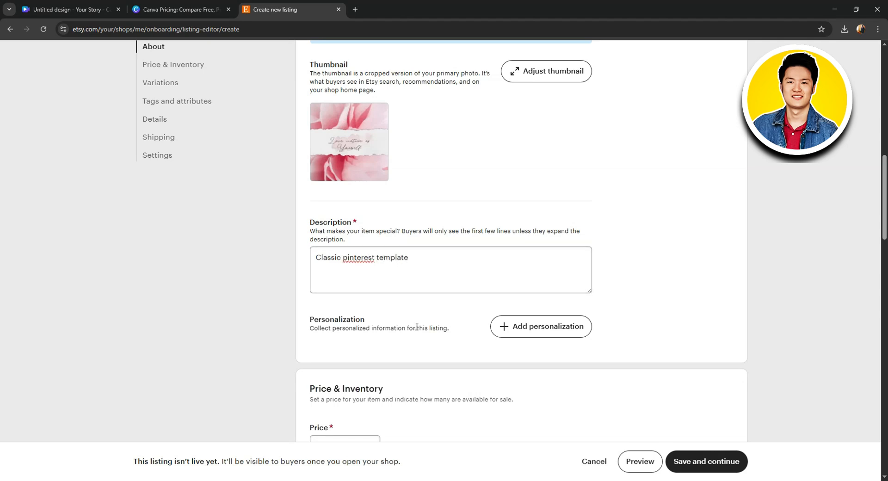
pyautogui.click(522, 326)
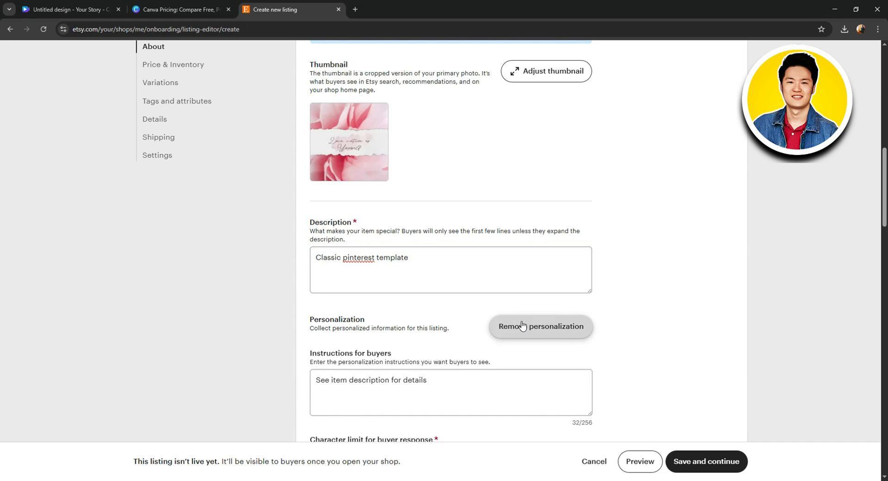
pyautogui.scroll(-1, 523, 325)
pyautogui.click(525, 286)
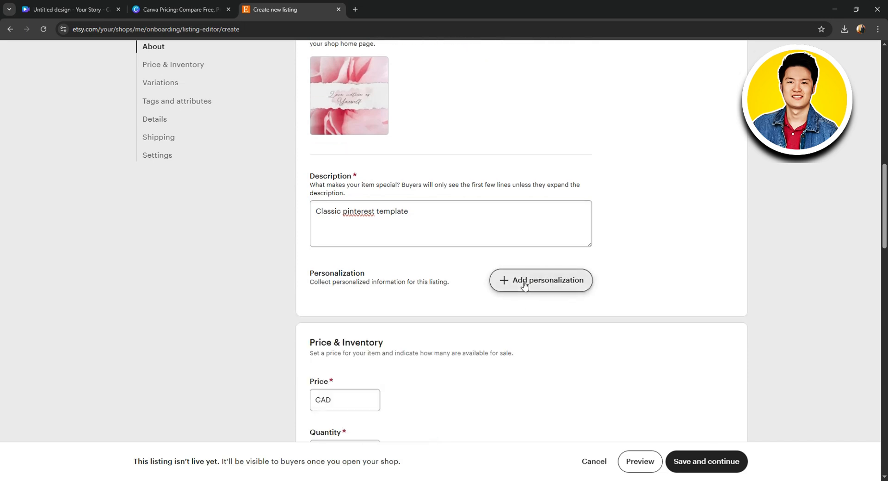
# - Set the listing's quantity to 10
pyautogui.scroll(-4, 526, 283)
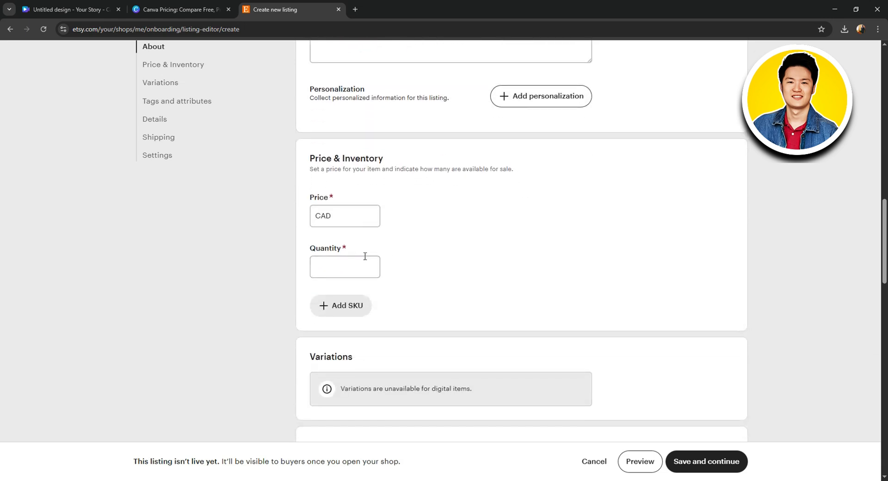
pyautogui.click(337, 268)
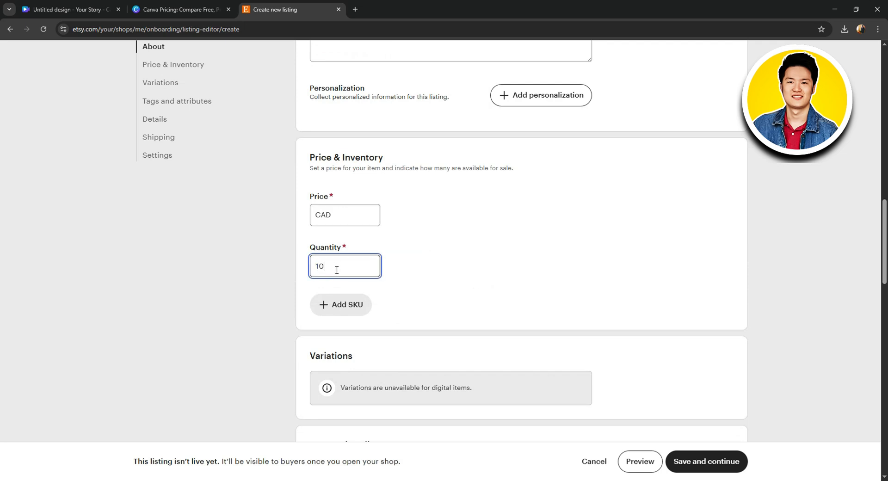
pyautogui.click(426, 282)
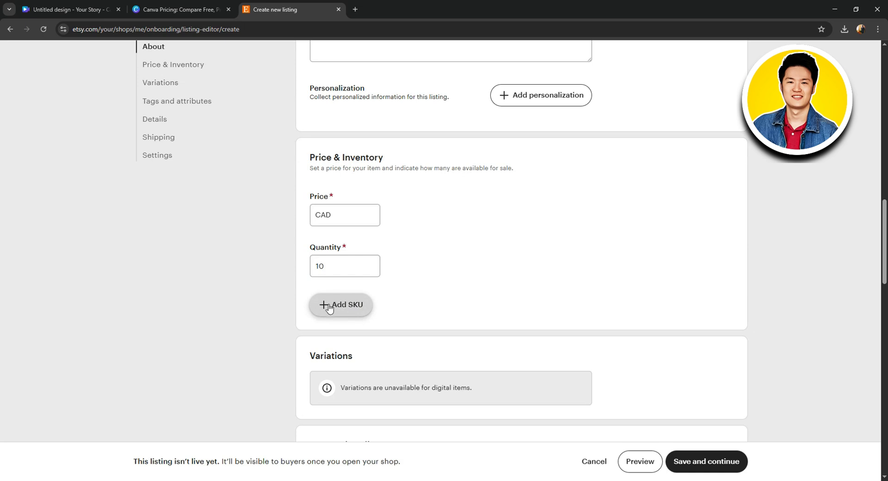
# - Add the tags "template" and "pinterest" to the listing
pyautogui.scroll(-1, 379, 321)
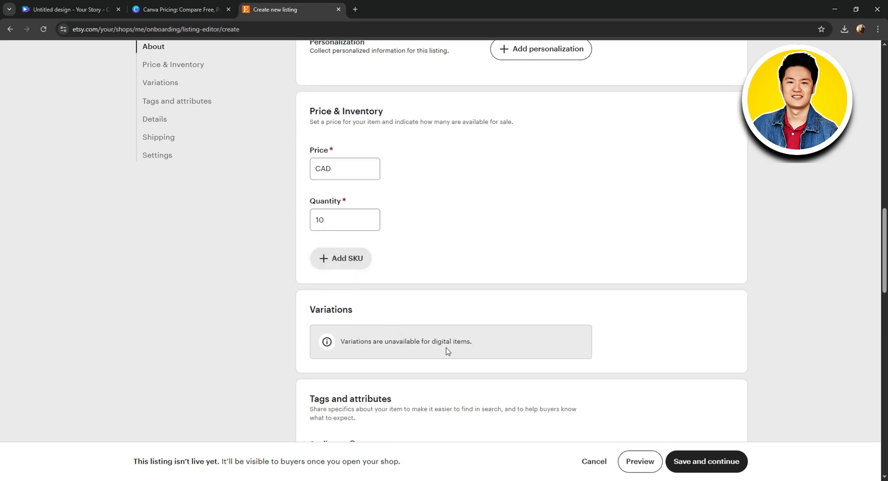
pyautogui.scroll(-5, 377, 353)
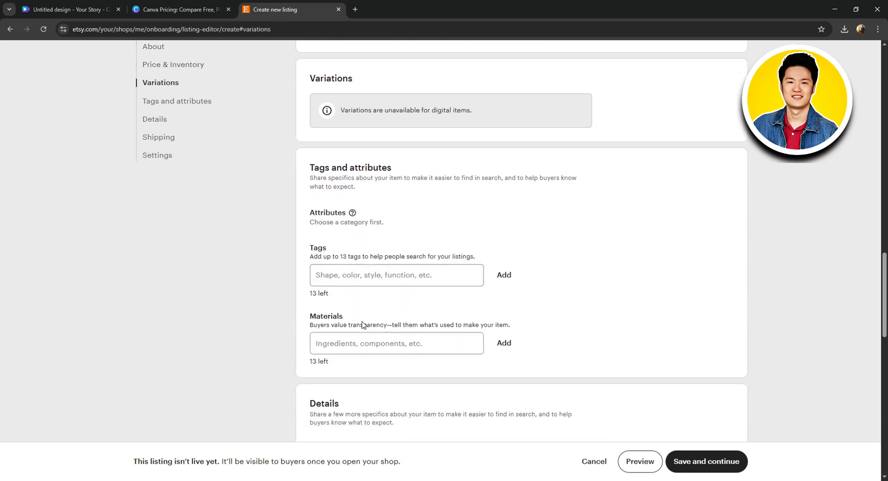
pyautogui.click(384, 275)
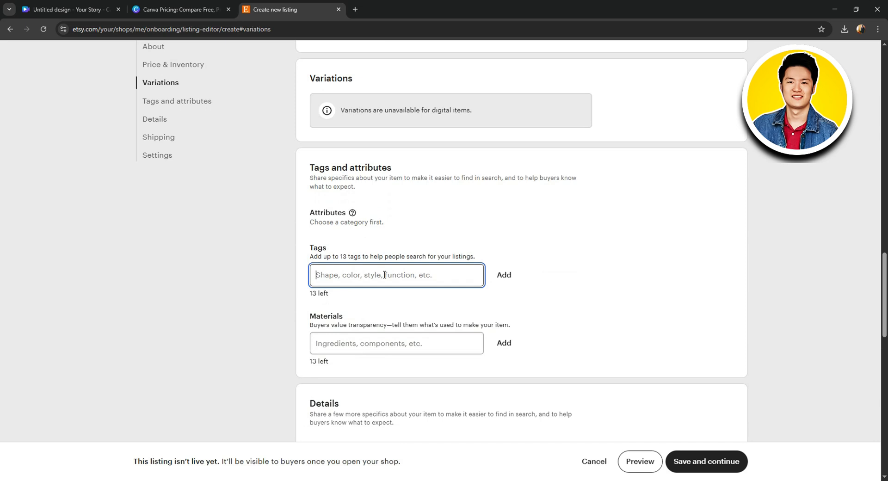
pyautogui.write('template')
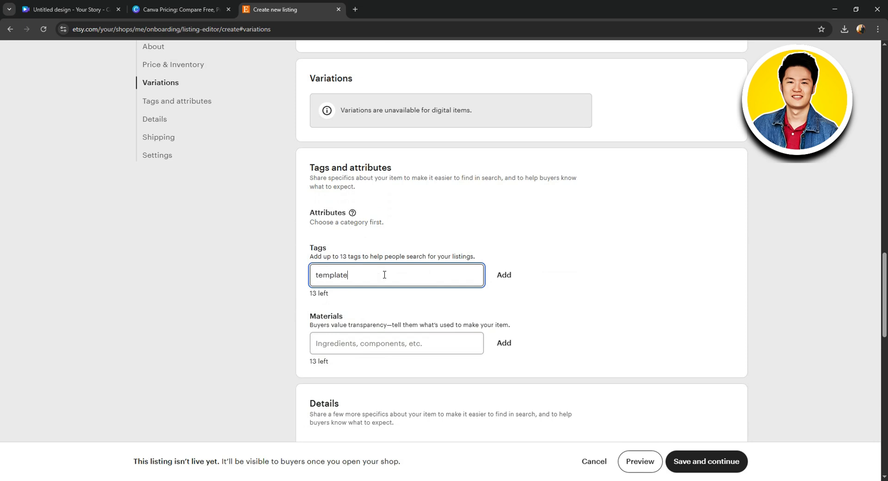
pyautogui.press('Return')
pyautogui.write('pinterest')
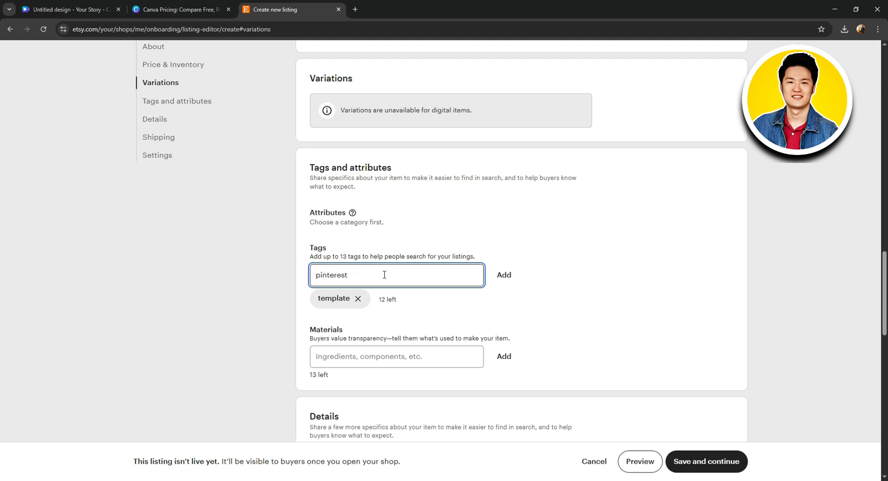
pyautogui.press('Return')
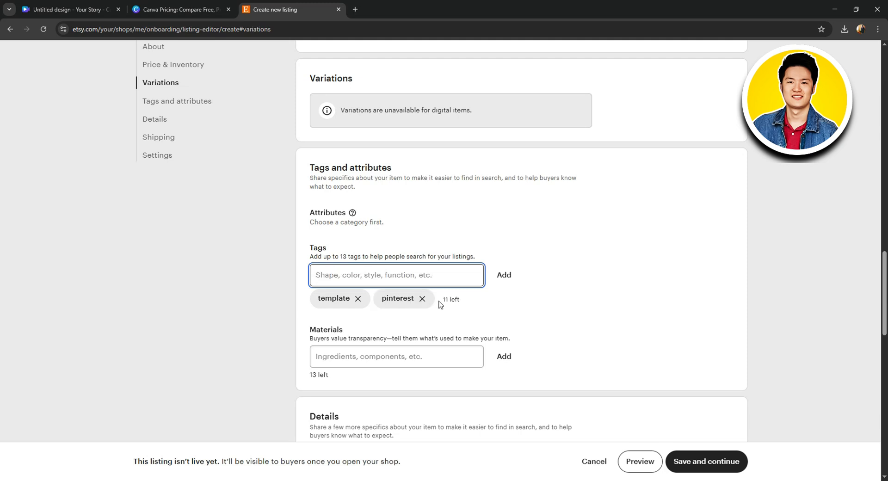
# - Add "canva" as a material of the listing
pyautogui.scroll(-2, 487, 314)
pyautogui.click(349, 263)
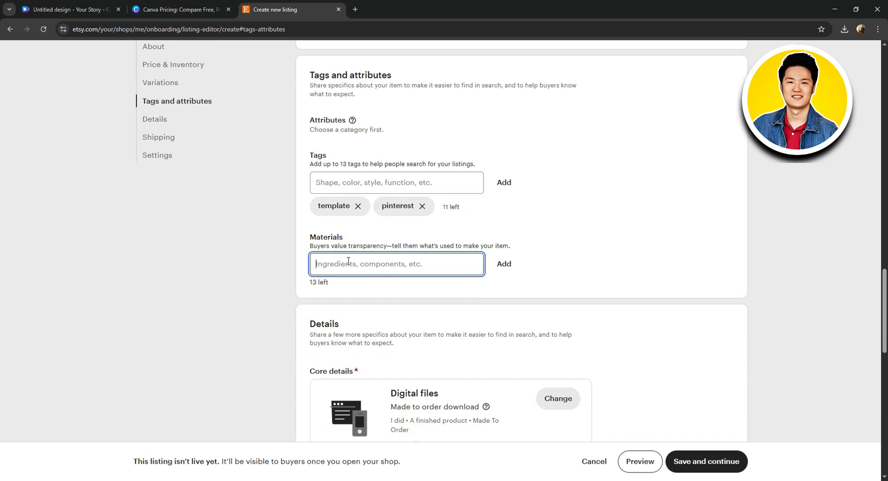
pyautogui.write('canva')
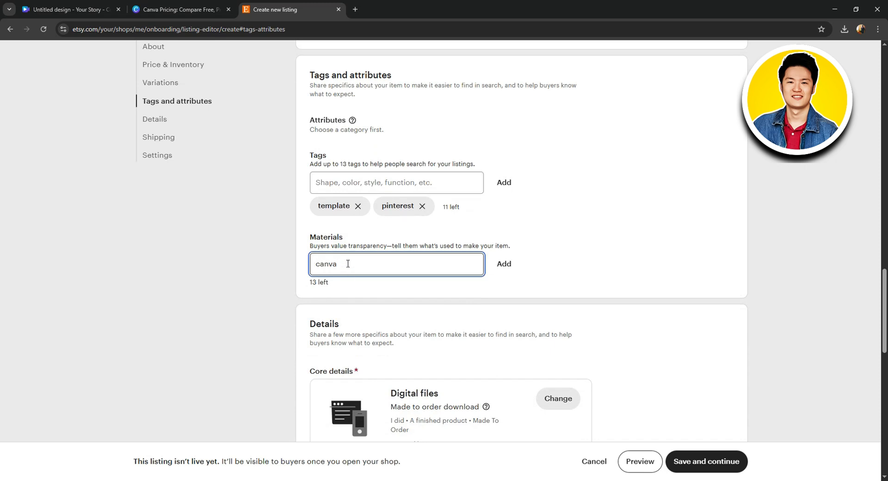
pyautogui.press('Return')
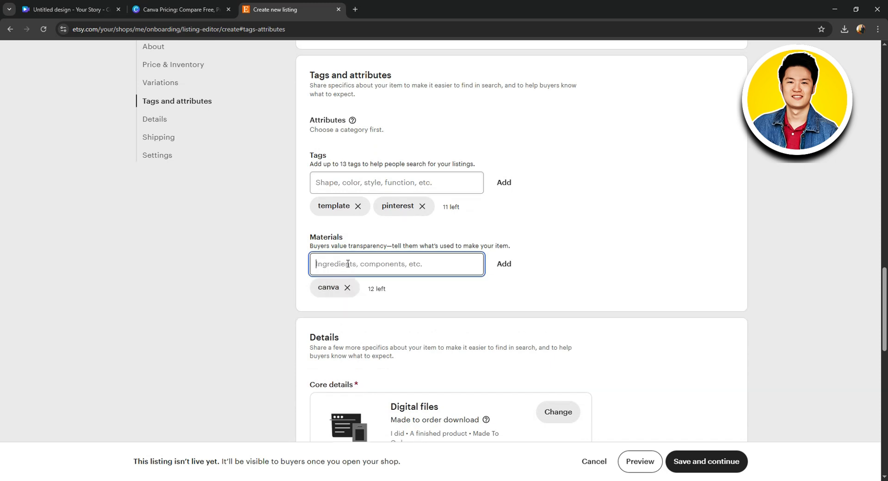
# - Review the listing's core details, category, shipping, returns policy, shop section and renewal options
pyautogui.scroll(-3, 480, 294)
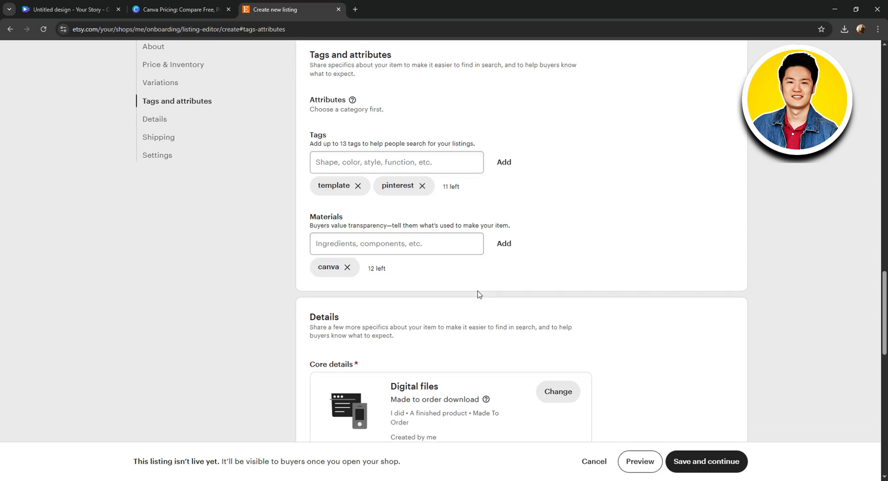
pyautogui.scroll(-2, 407, 284)
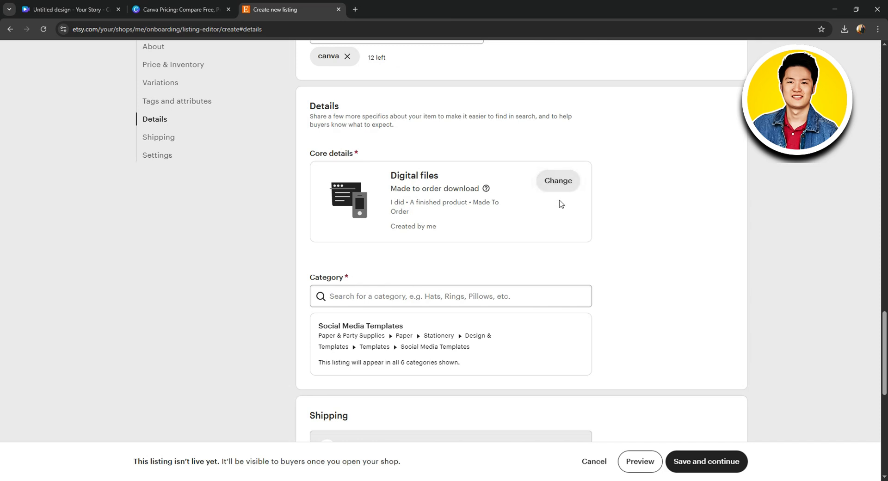
pyautogui.scroll(-1, 559, 224)
pyautogui.click(383, 247)
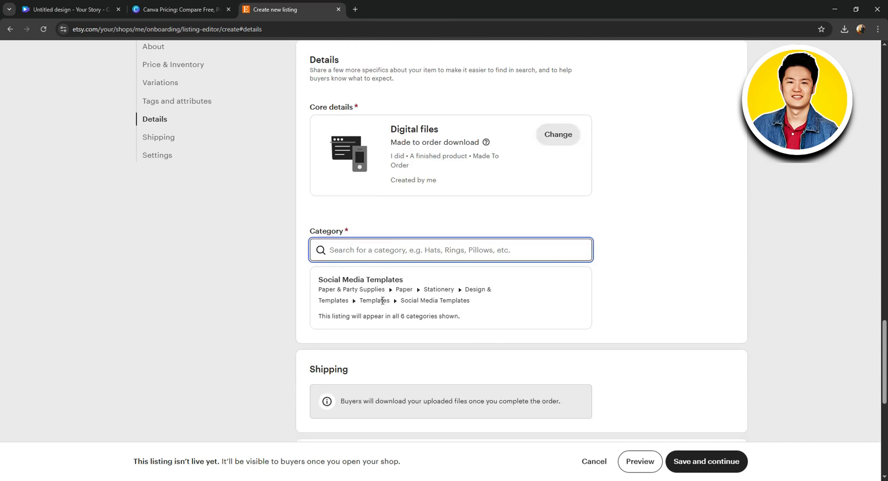
pyautogui.click(635, 300)
pyautogui.scroll(-3, 633, 300)
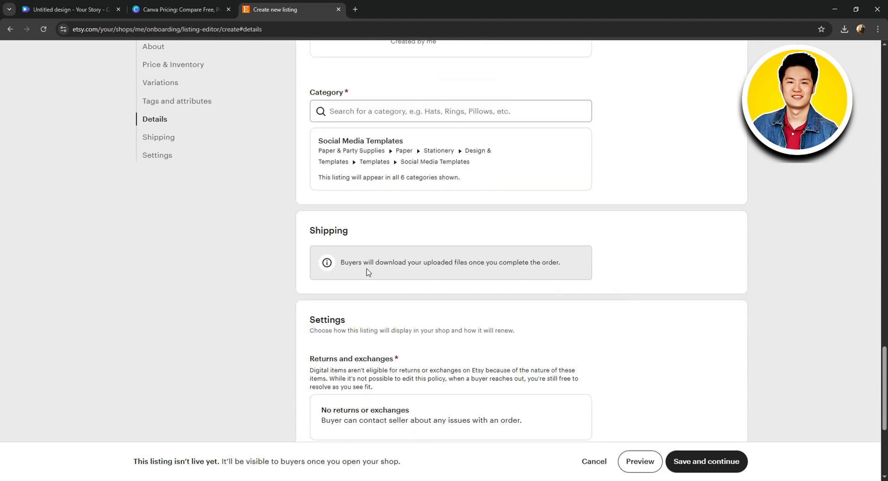
pyautogui.scroll(-3, 369, 273)
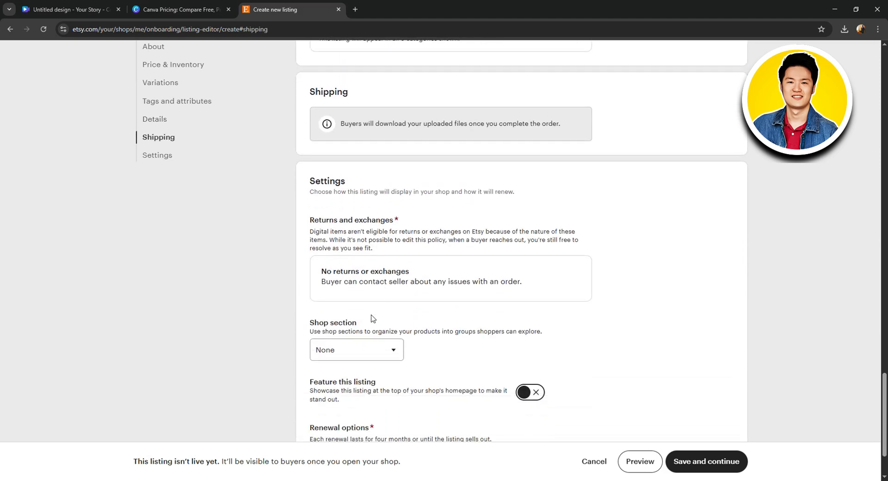
pyautogui.click(382, 349)
pyautogui.scroll(-1, 384, 350)
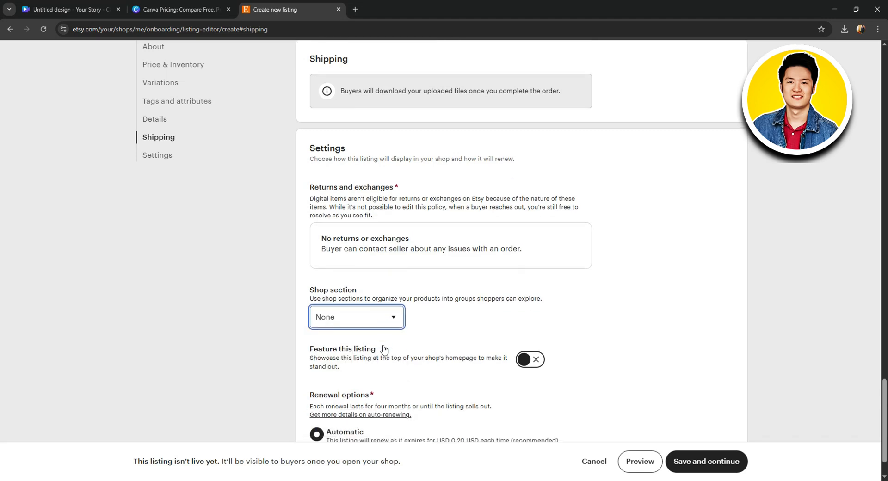
pyautogui.click(379, 309)
pyautogui.click(432, 325)
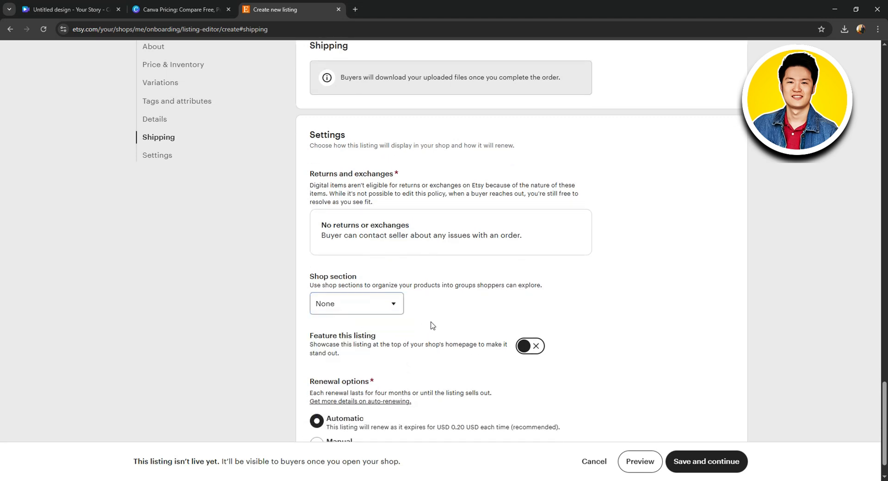
pyautogui.scroll(-1, 433, 325)
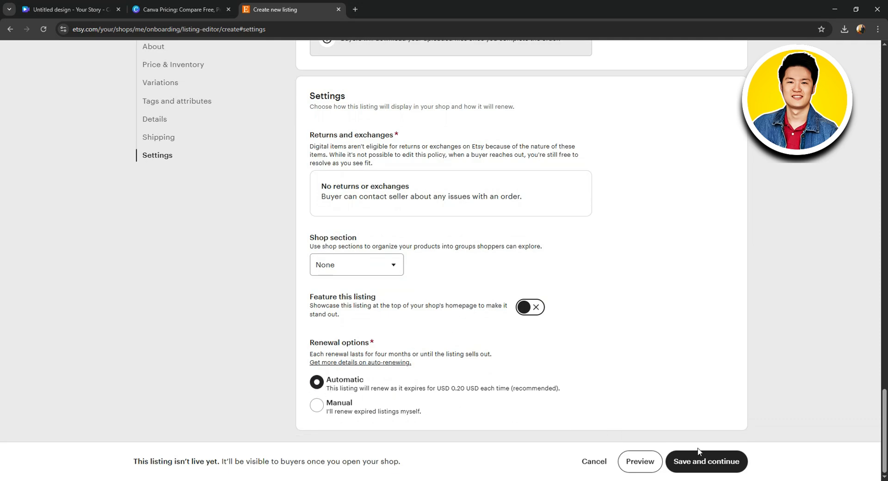
# - Save the listing and continue through the shop stocking stage to the payment setup
pyautogui.click(684, 463)
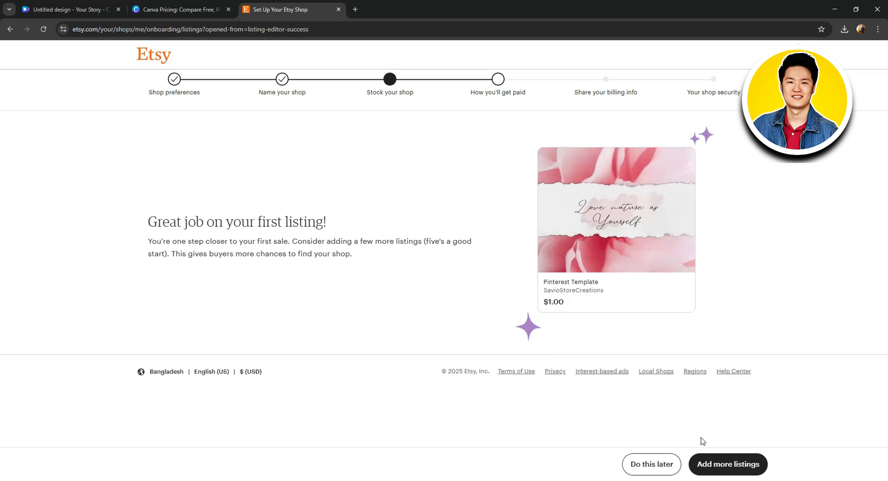
pyautogui.click(722, 461)
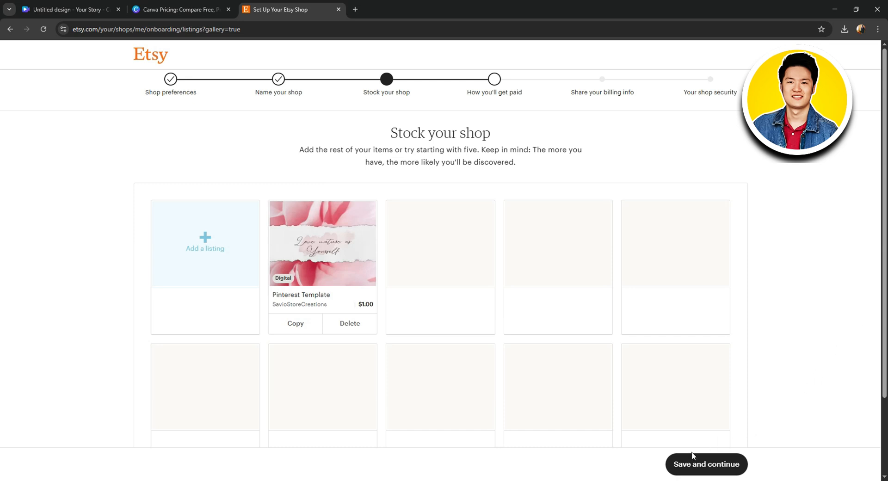
pyautogui.click(712, 468)
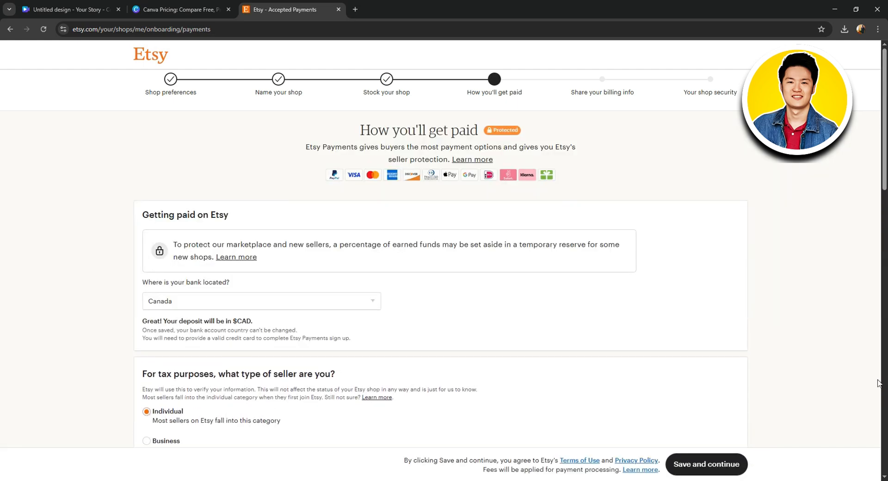
# - Look through the countries offered for the bank's location in the payment setup
pyautogui.scroll(-2, 759, 380)
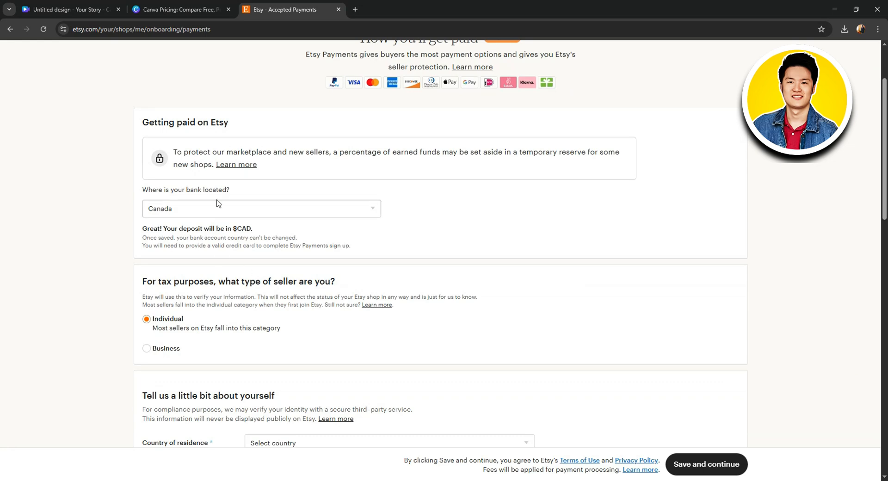
pyautogui.click(210, 213)
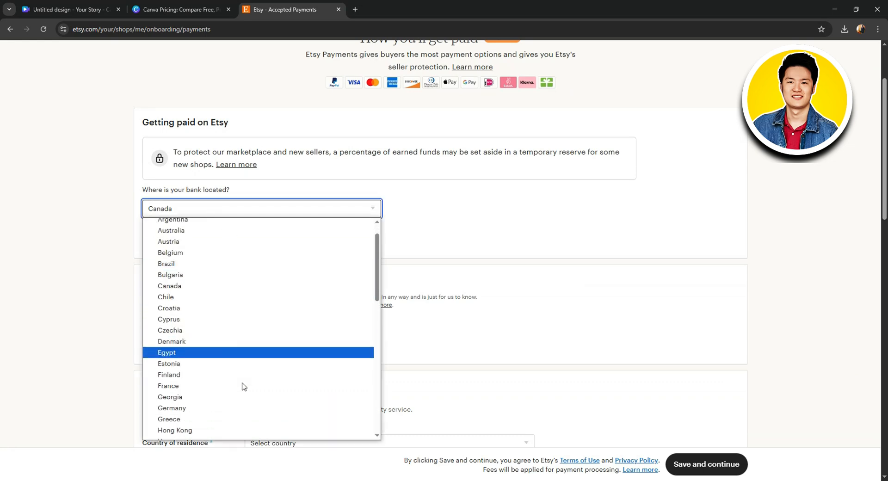
pyautogui.scroll(-4, 253, 349)
pyautogui.click(474, 262)
pyautogui.scroll(-1, 418, 289)
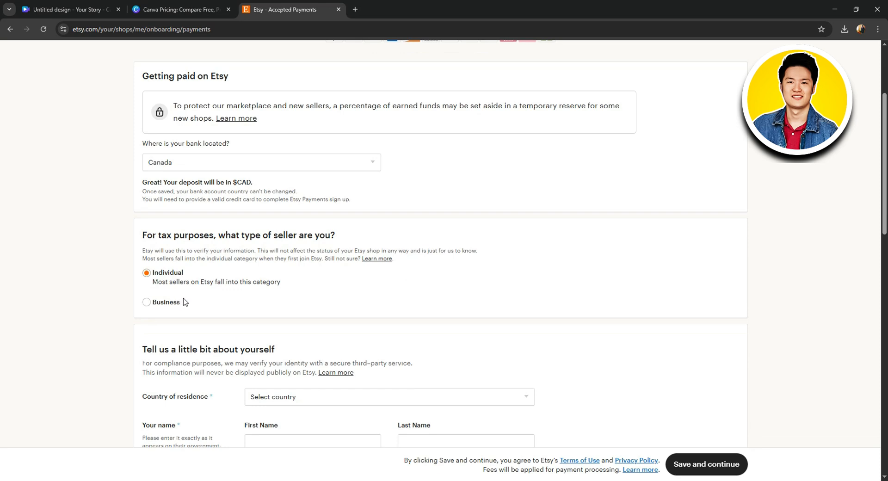
# - Set the seller's country of residence to France
pyautogui.scroll(-2, 281, 302)
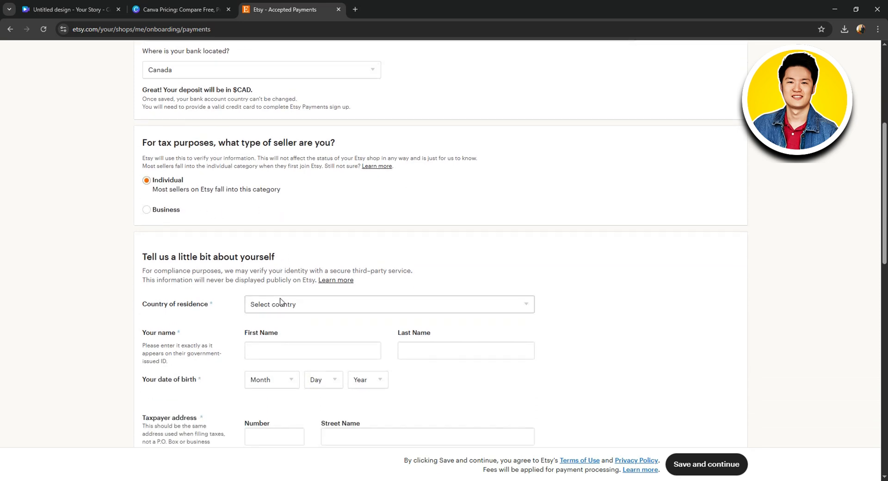
pyautogui.scroll(-1, 280, 302)
pyautogui.click(301, 259)
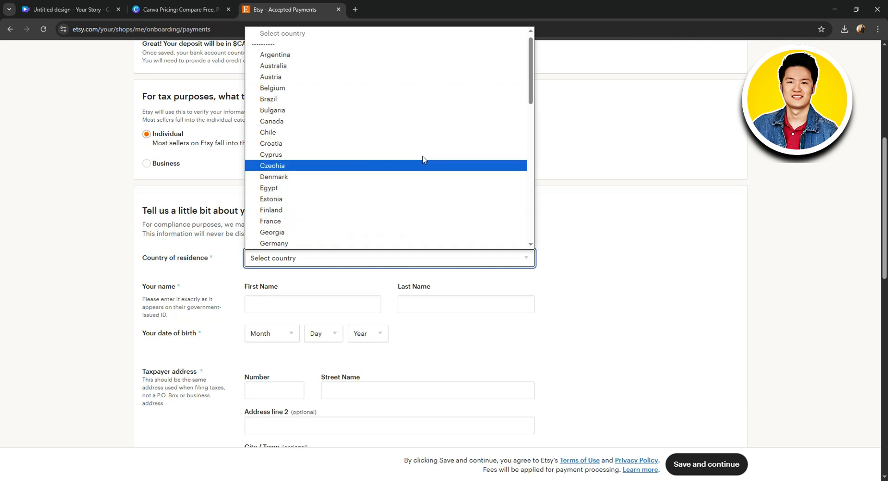
pyautogui.click(391, 224)
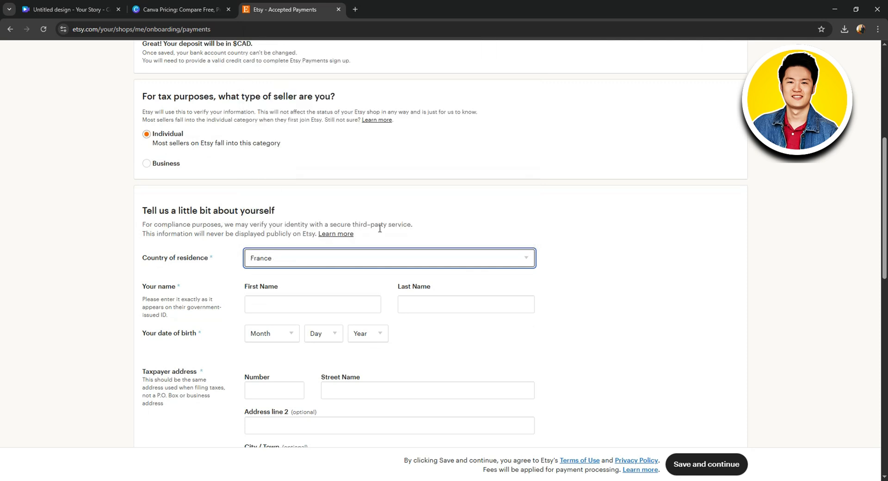
# - Examine the name, date of birth and taxpayer address fields required for the seller's personal information
pyautogui.scroll(-1, 322, 248)
pyautogui.click(277, 256)
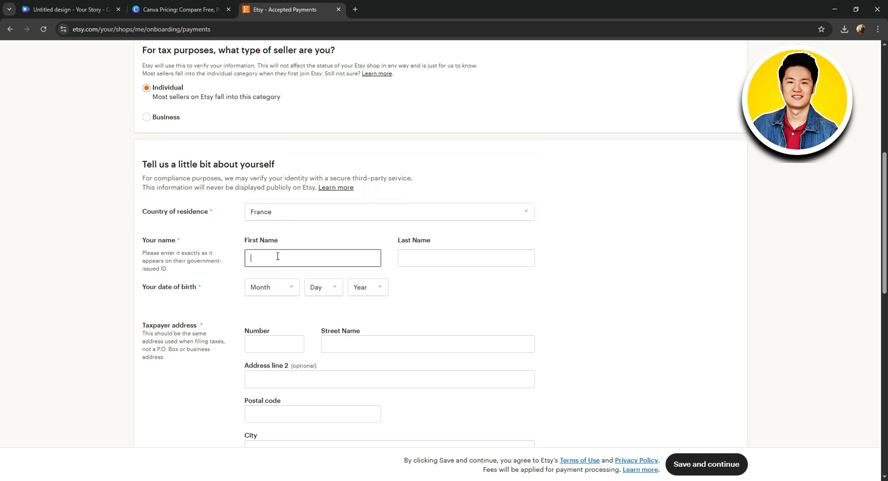
pyautogui.click(304, 244)
pyautogui.scroll(-1, 368, 250)
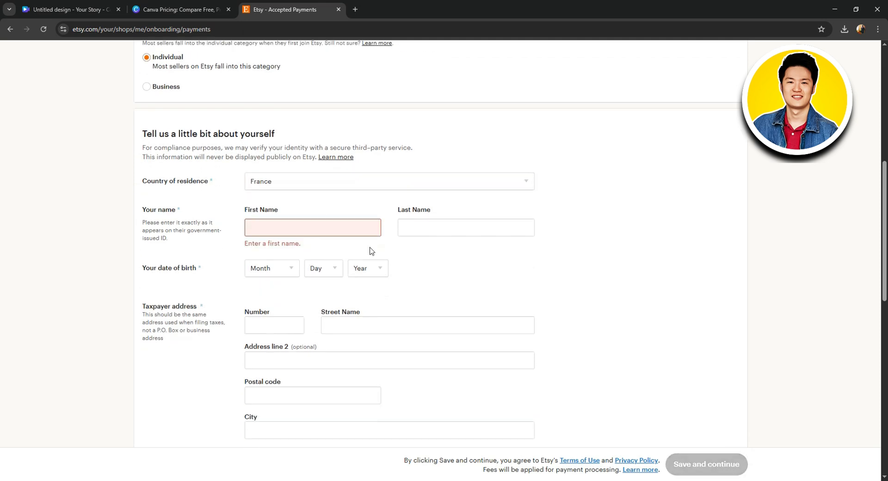
pyautogui.scroll(-1, 426, 225)
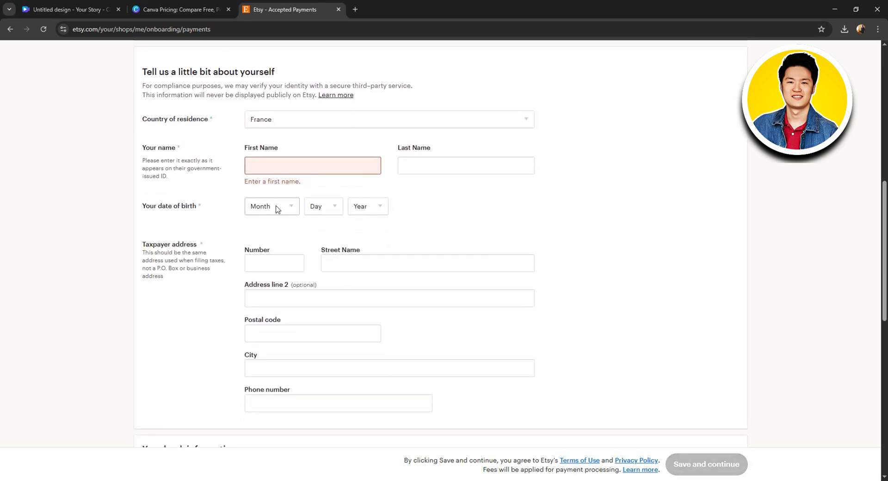
pyautogui.click(276, 208)
pyautogui.click(334, 207)
pyautogui.click(334, 207)
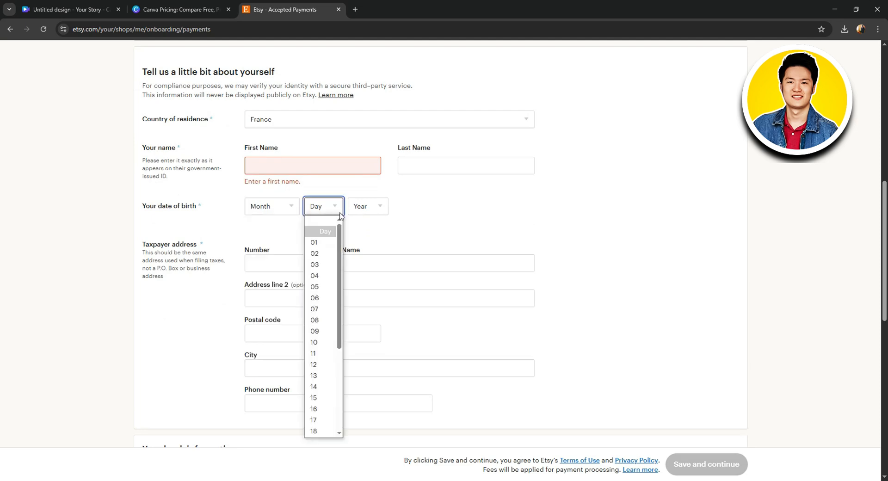
pyautogui.click(411, 215)
pyautogui.scroll(-1, 411, 214)
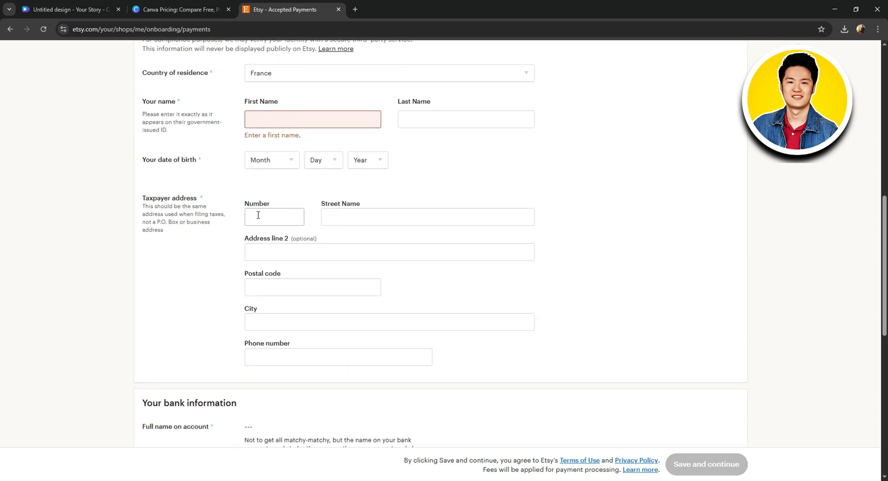
pyautogui.click(356, 213)
pyautogui.click(343, 213)
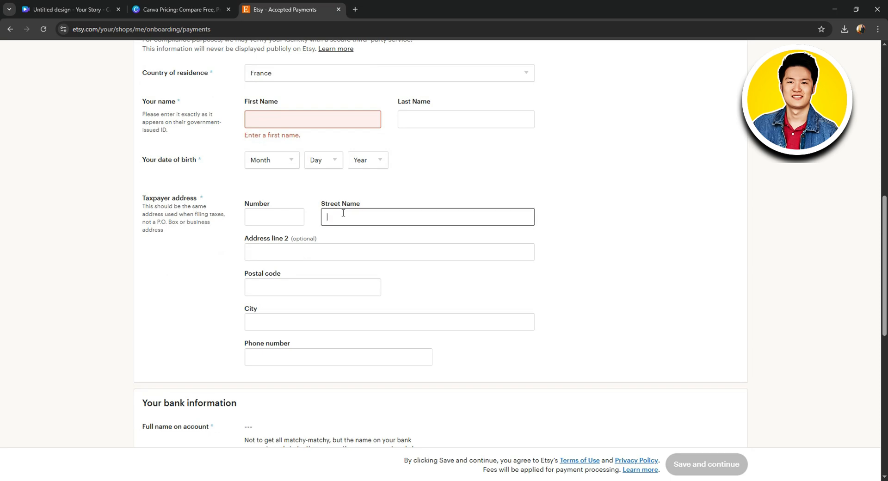
pyautogui.click(308, 227)
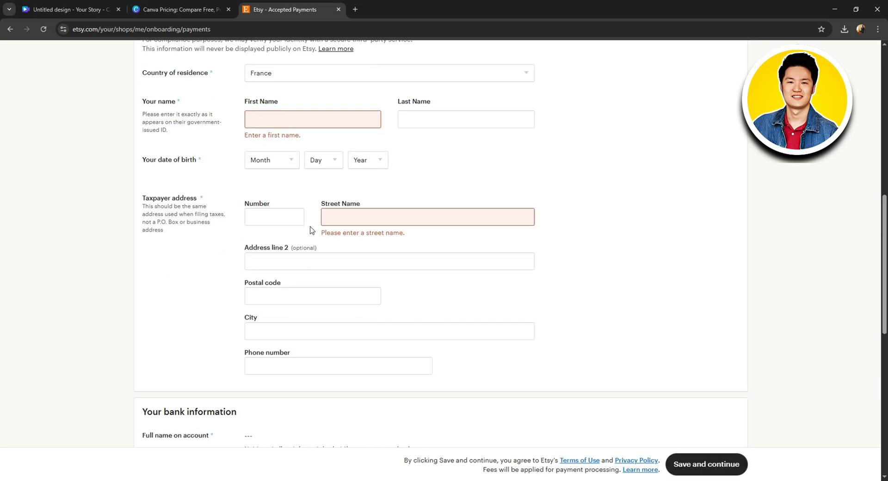
# - Examine the bank information fields required to receive payments, and return to the start of the payment form
pyautogui.scroll(-4, 481, 238)
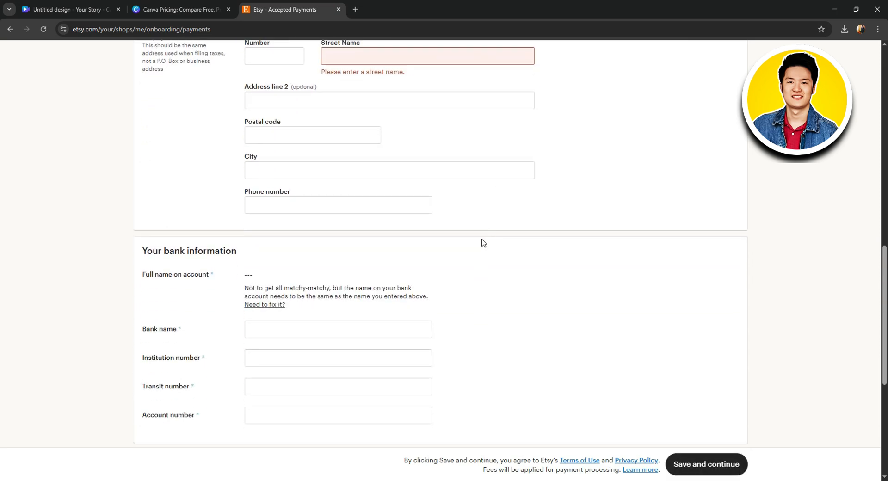
pyautogui.scroll(-1, 481, 239)
pyautogui.scroll(1, 297, 129)
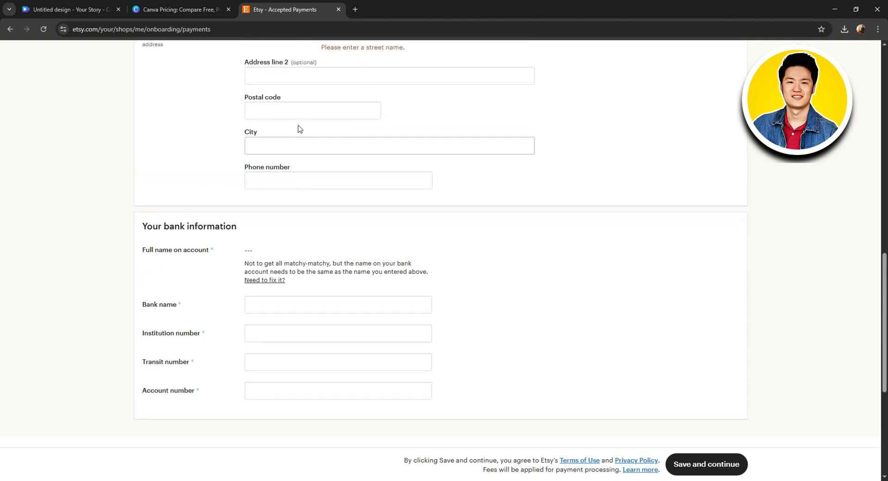
pyautogui.scroll(-2, 296, 220)
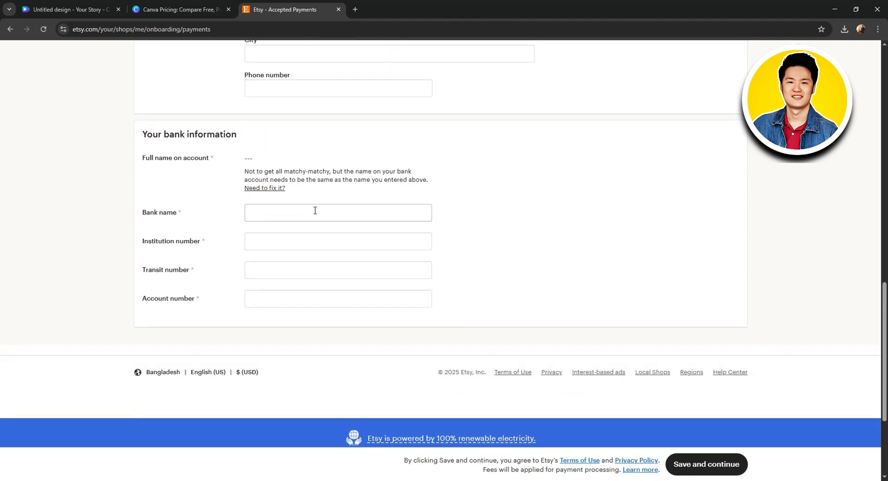
pyautogui.scroll(-2, 277, 285)
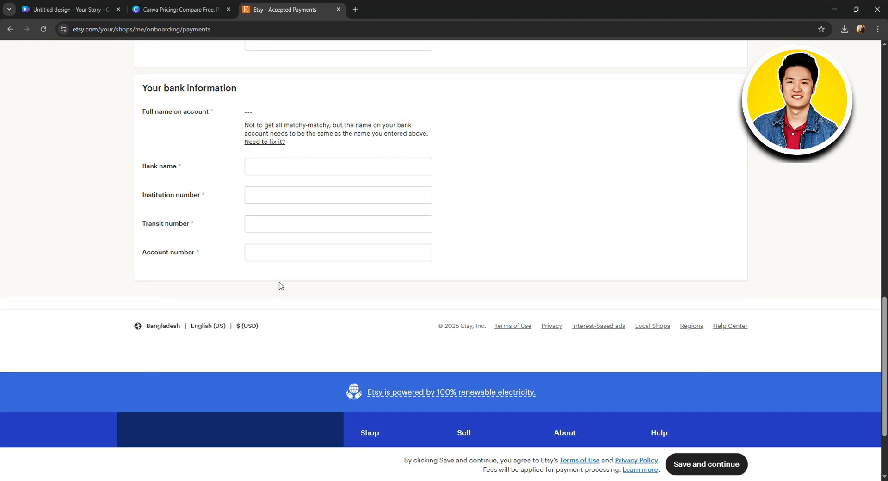
pyautogui.scroll(5, 289, 260)
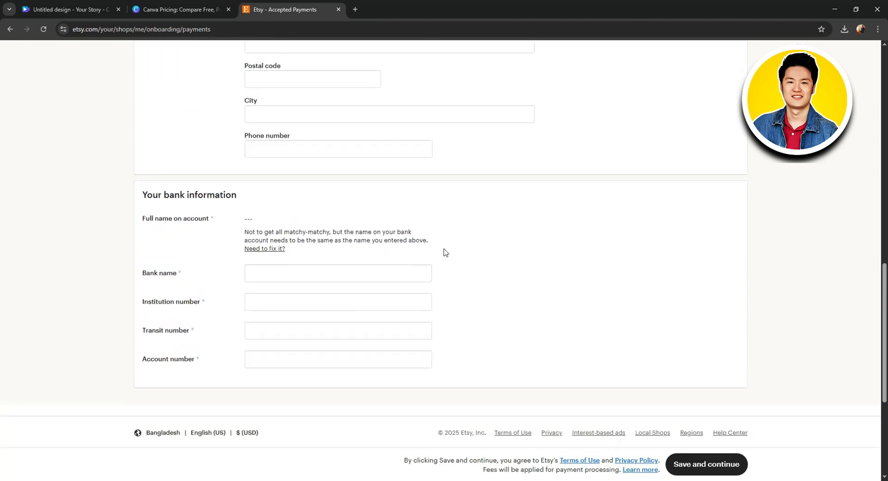
pyautogui.scroll(15, 507, 244)
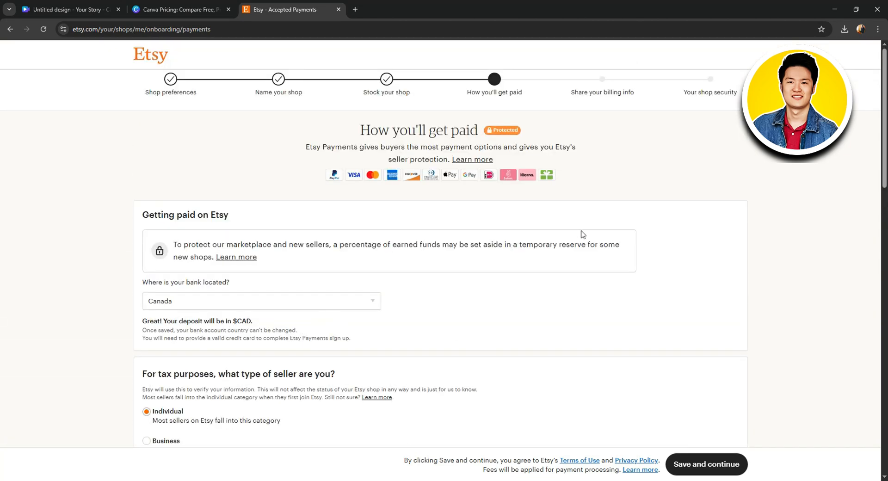